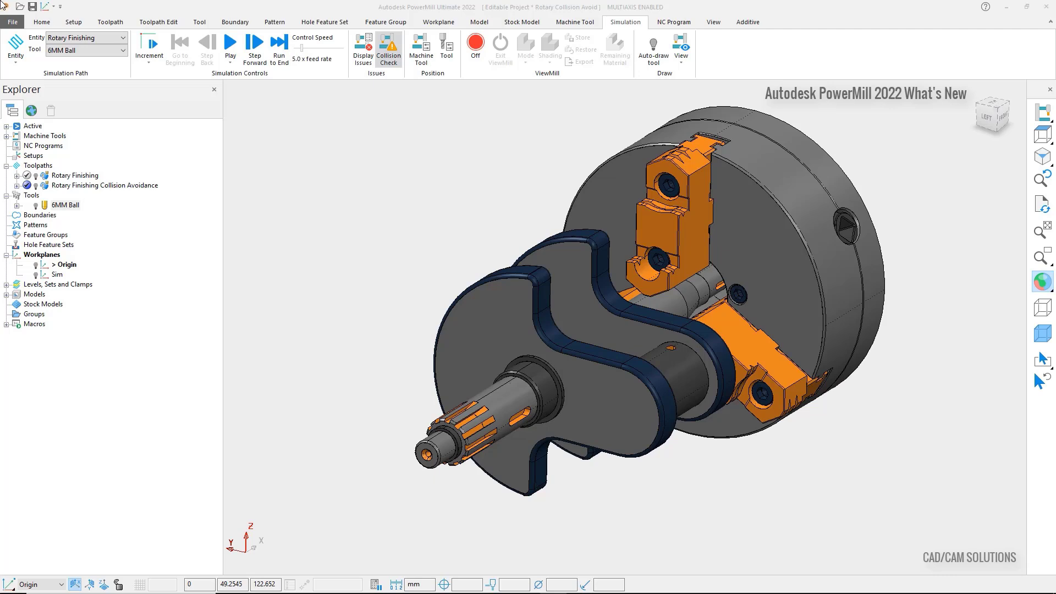
- Simulate Rotary Finishing from its start in the Left view, then dismiss the model–holder collision warning
double_click(47, 176)
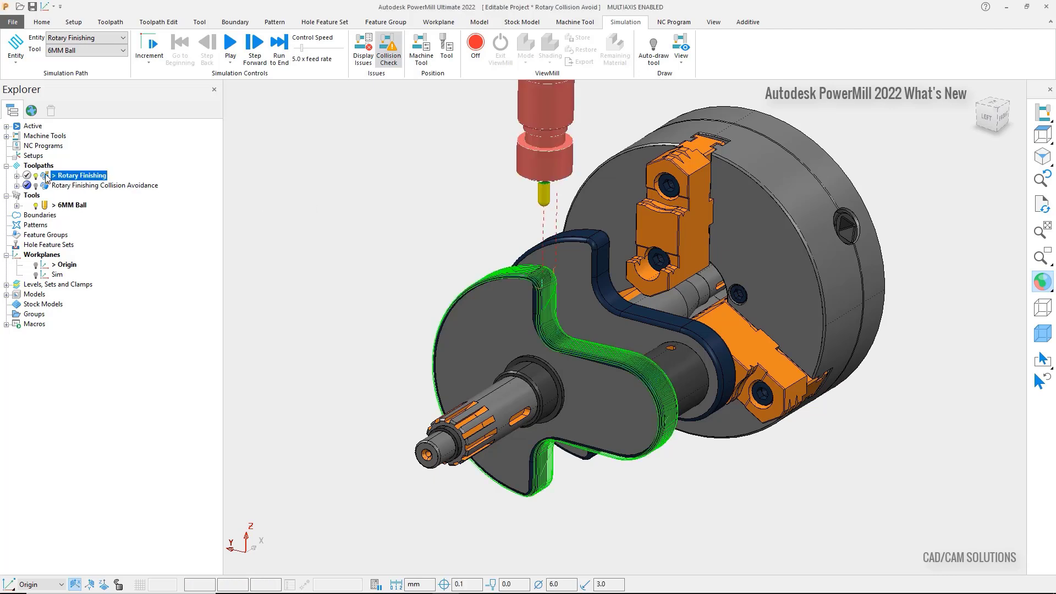
key(ctrl+4)
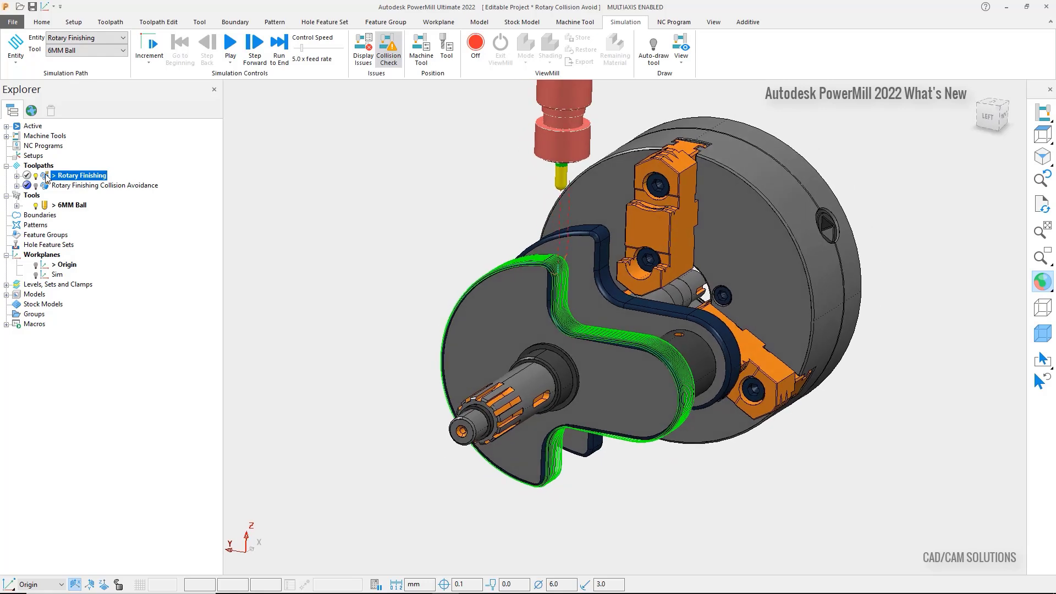
right_click(47, 176)
click(135, 147)
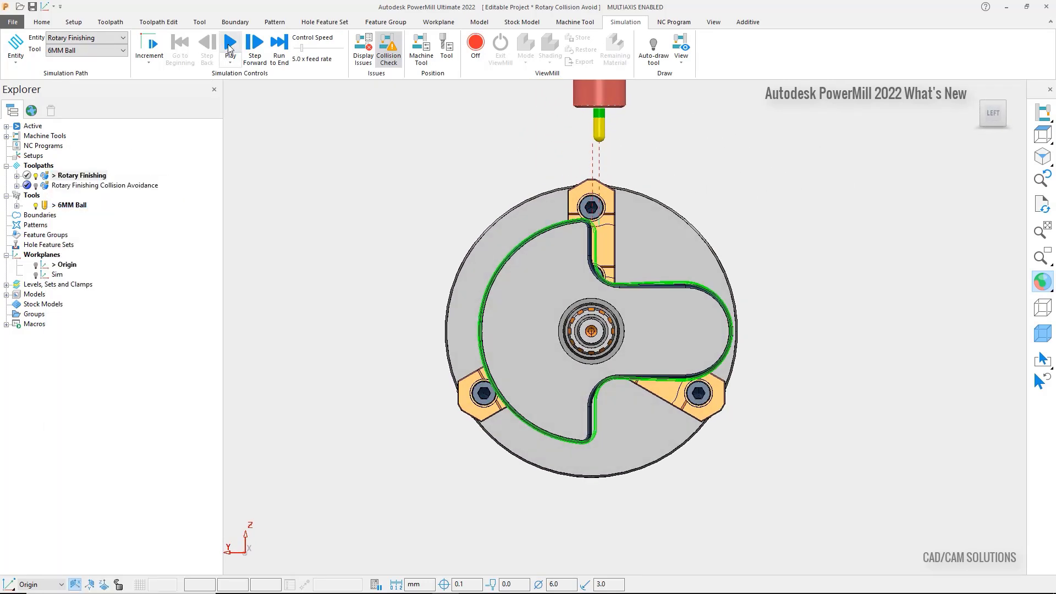
click(230, 47)
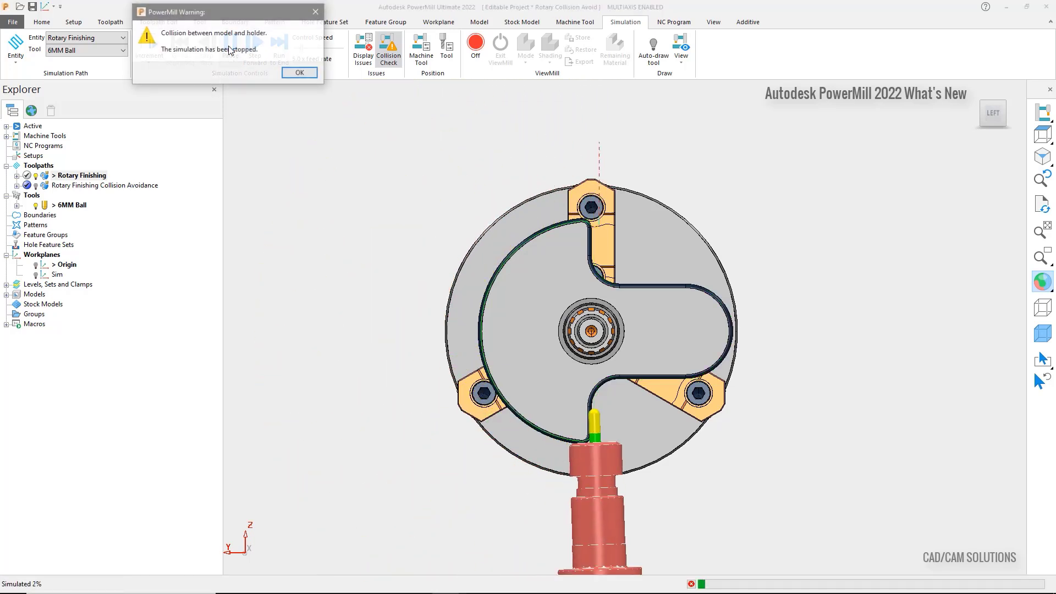
drag(245, 12, 609, 205)
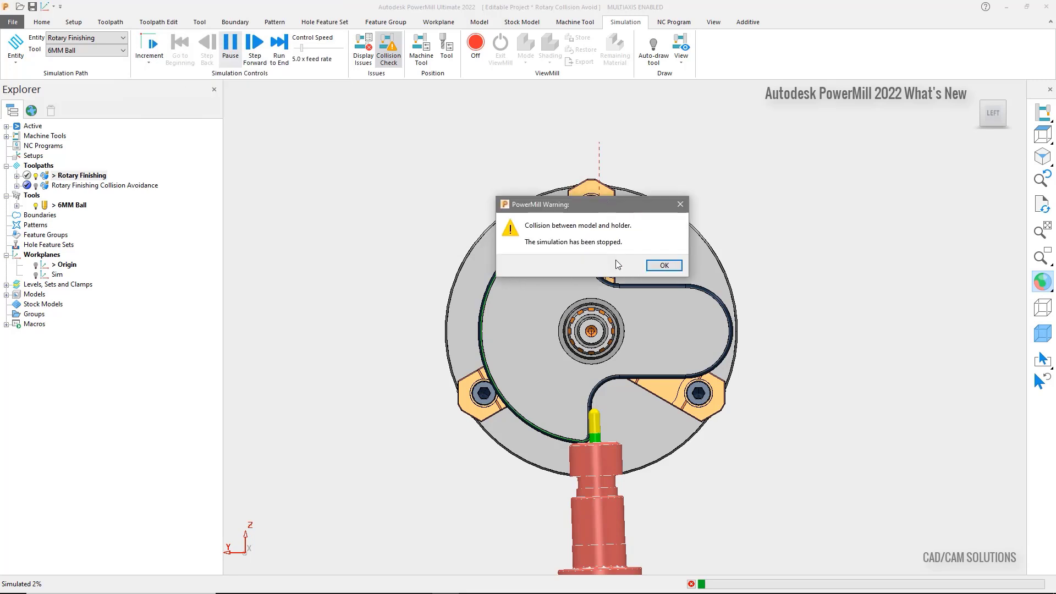
click(664, 266)
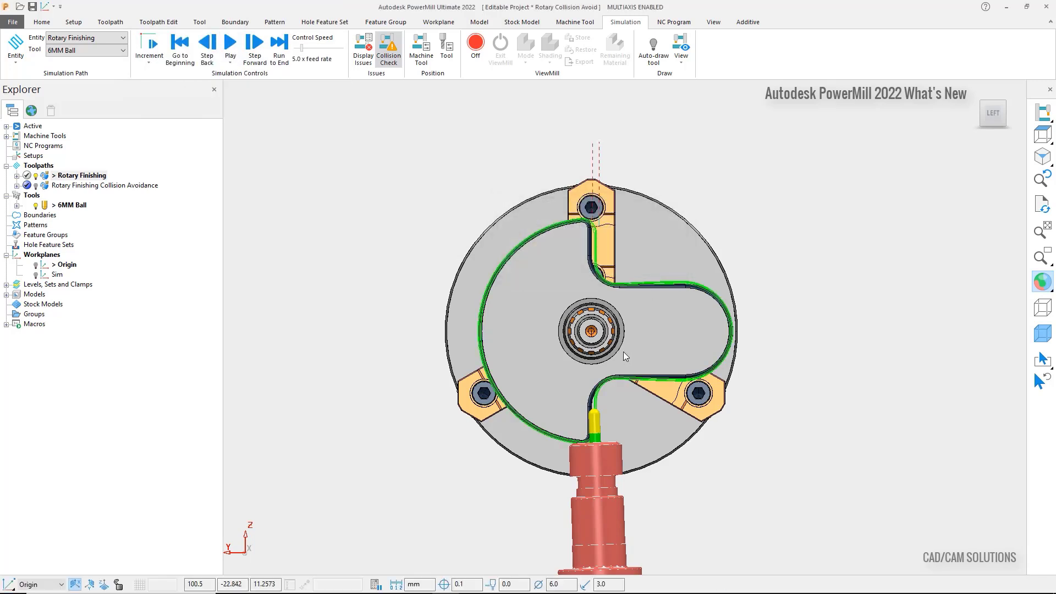
- Tilt the 6MM Ball tool and holder toward the lower right with Dynamic Machine Control
click(597, 472)
click(617, 505)
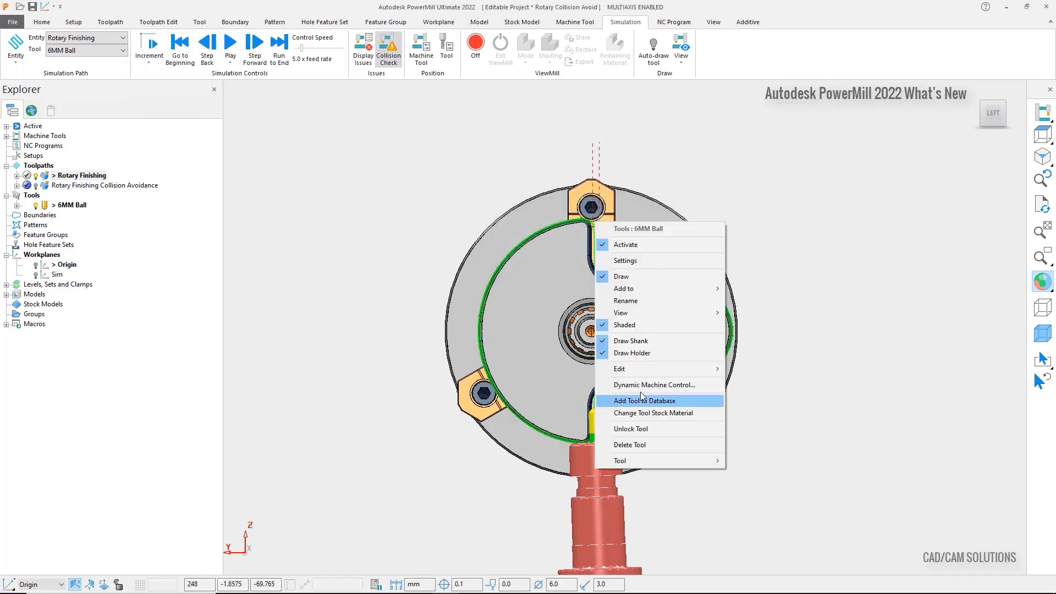
click(644, 387)
drag(647, 454, 569, 177)
- Mark a polygon edit region on the part with Select Regions
click(485, 49)
click(383, 136)
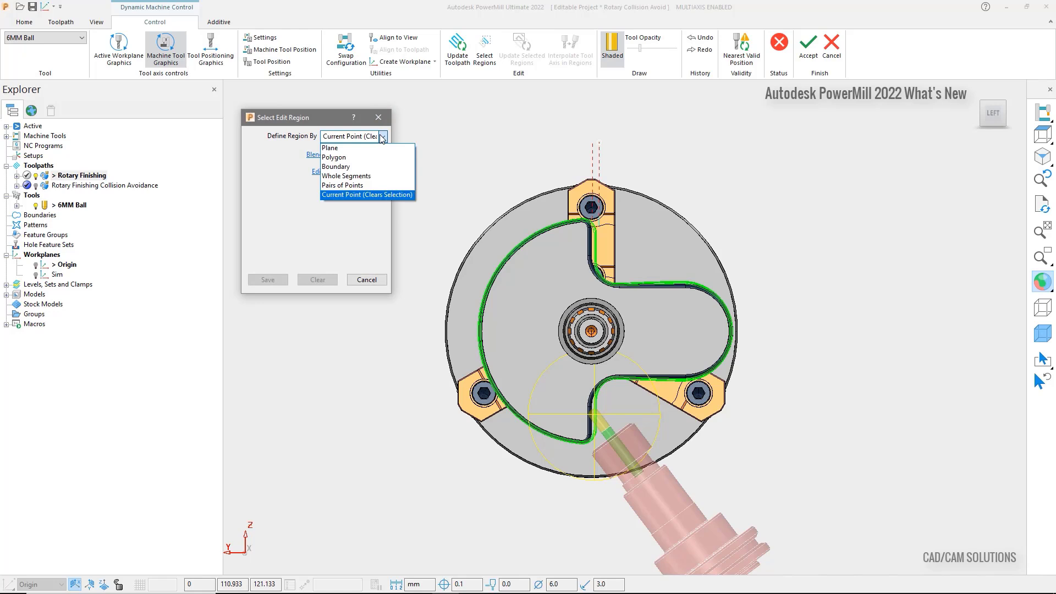
click(334, 157)
click(568, 379)
click(568, 500)
click(693, 477)
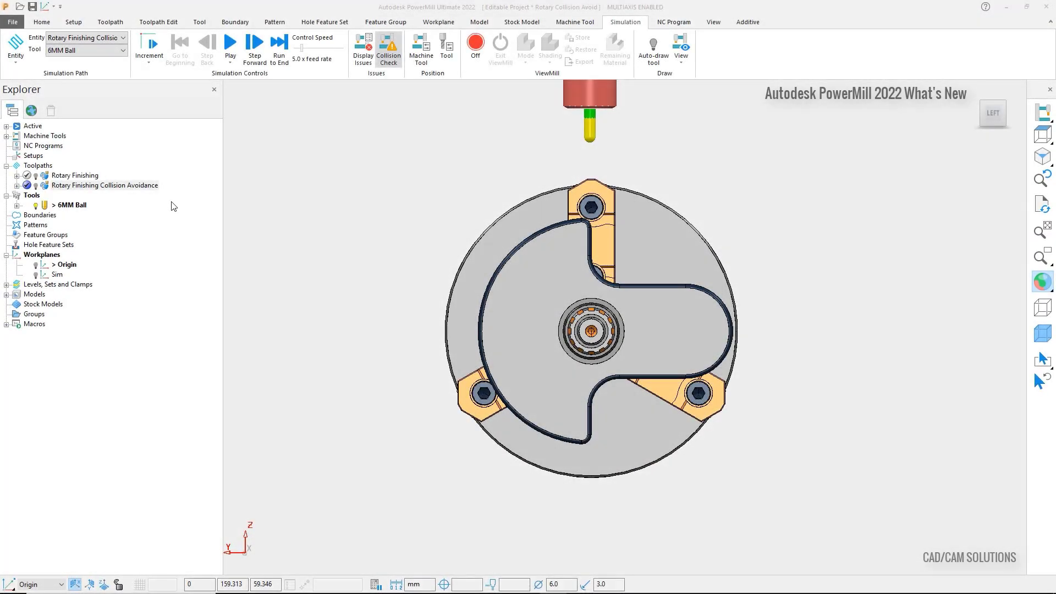
- Give Rotary Finishing Collision Avoidance a 4.0 holder clearance and recalculate it
double_click(48, 187)
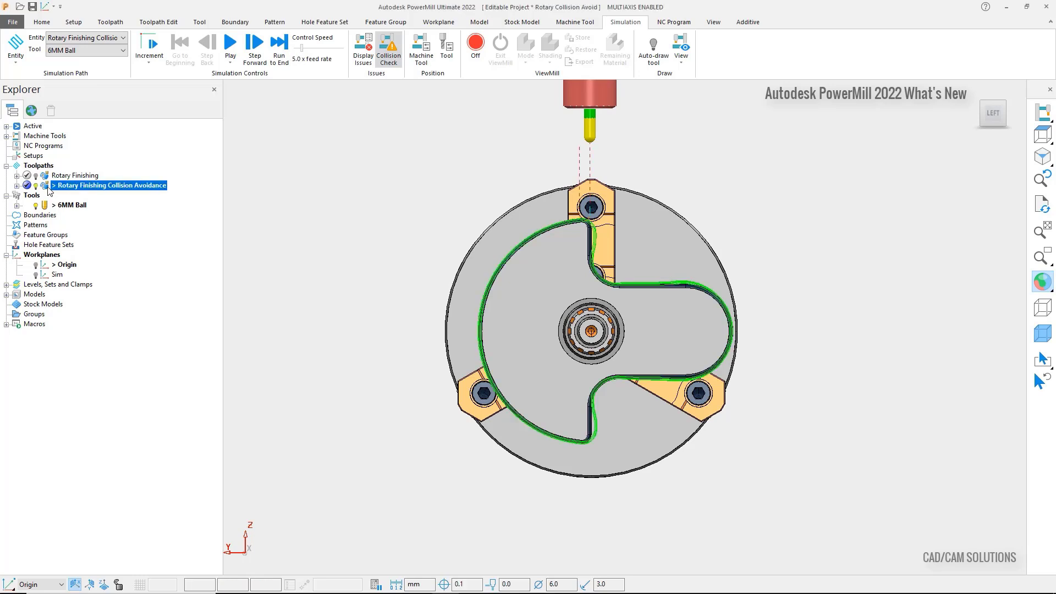
right_click(48, 187)
click(75, 244)
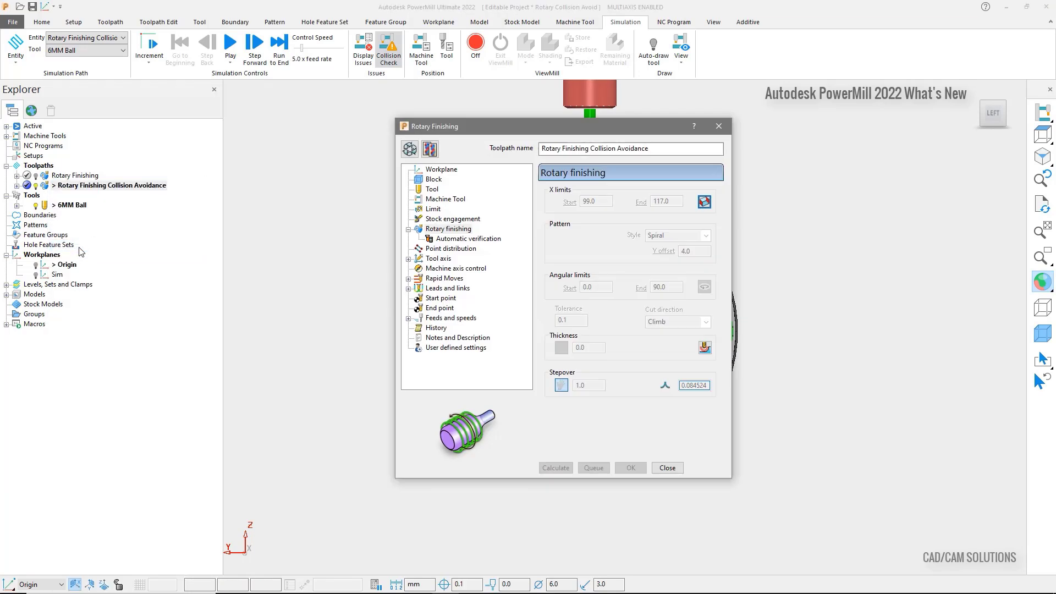
click(410, 259)
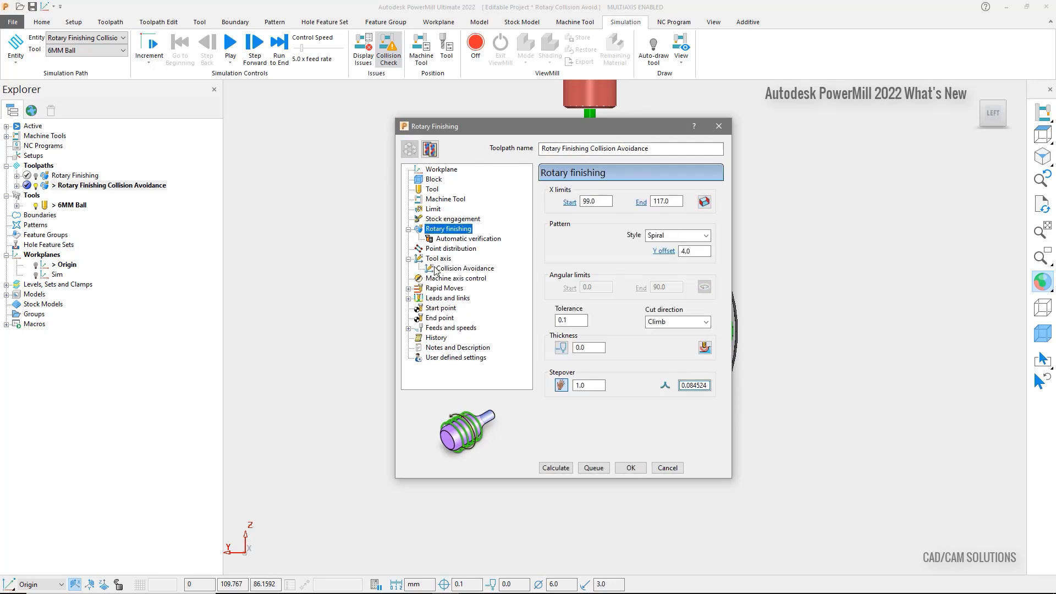
click(436, 269)
click(687, 216)
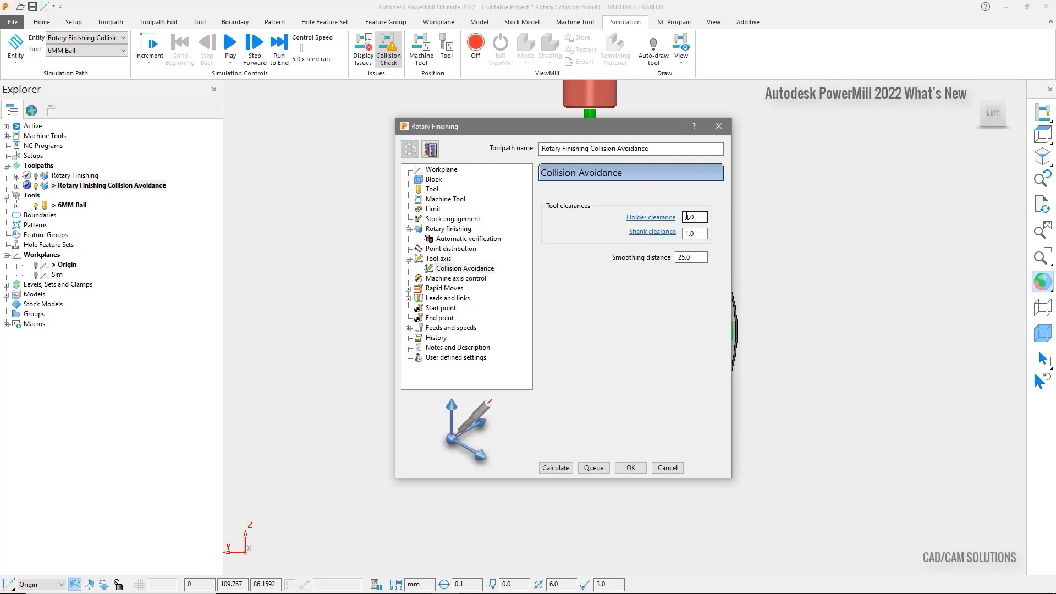
key(Tab)
click(628, 468)
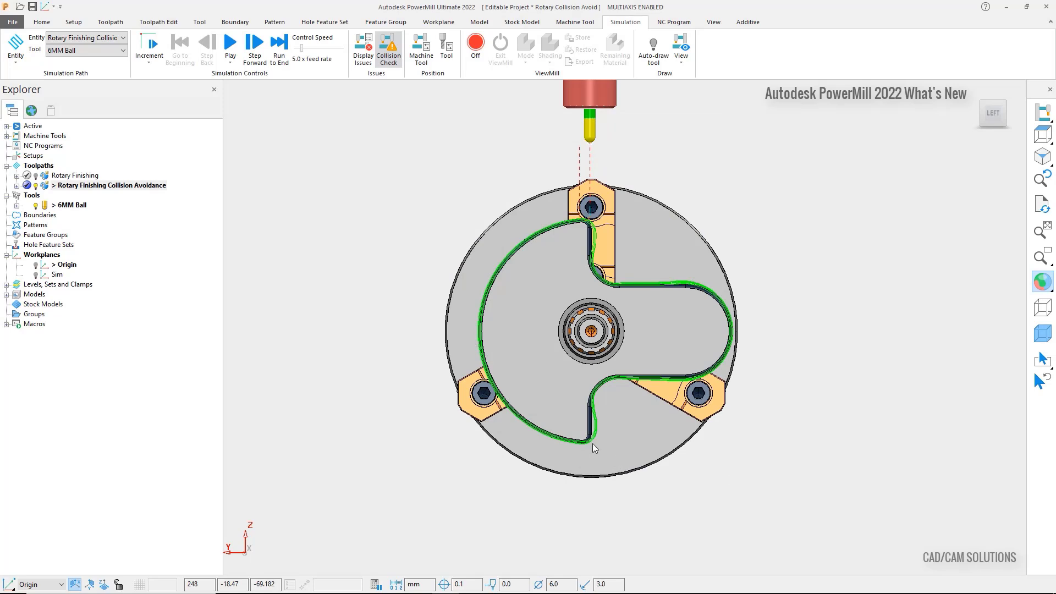
- Play the Rotary Finishing Collision Avoidance simulation from its start
right_click(82, 187)
click(138, 200)
click(229, 47)
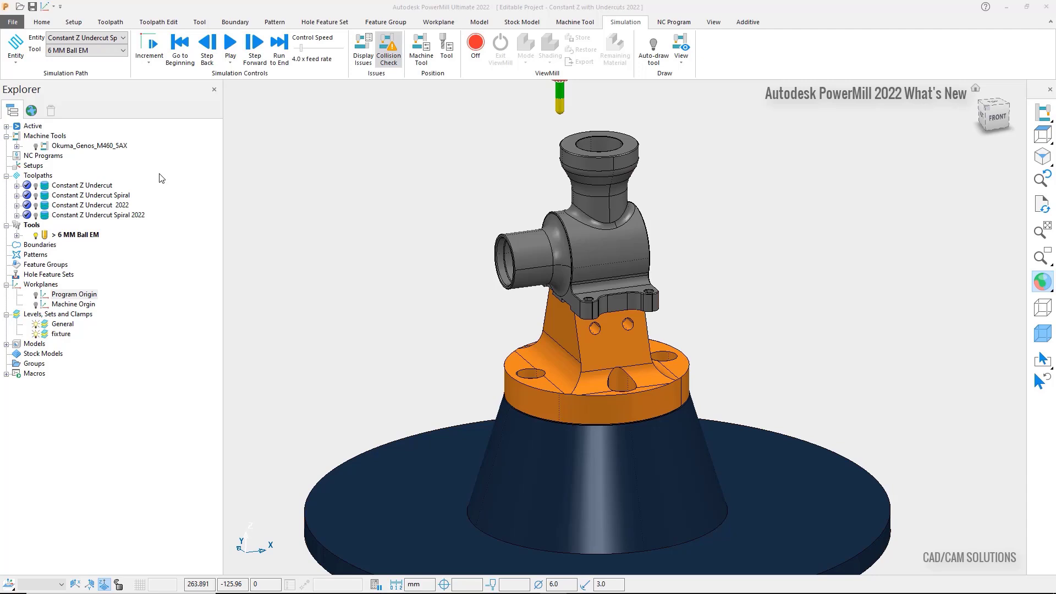
- Activate Constant Z Undercut and review its tool axis and collision avoidance settings
click(46, 187)
double_click(46, 187)
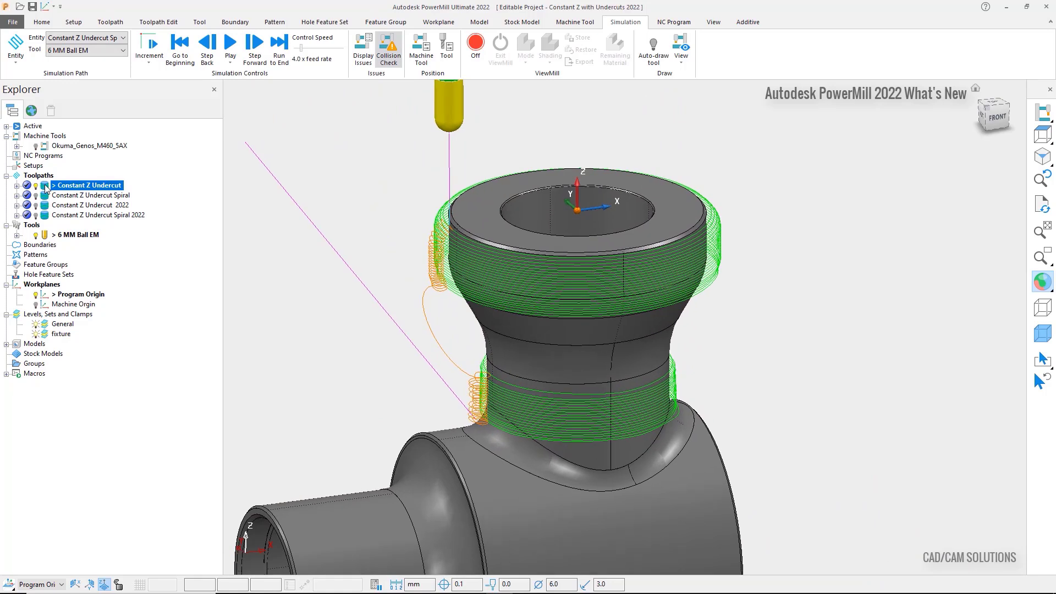
right_click(46, 187)
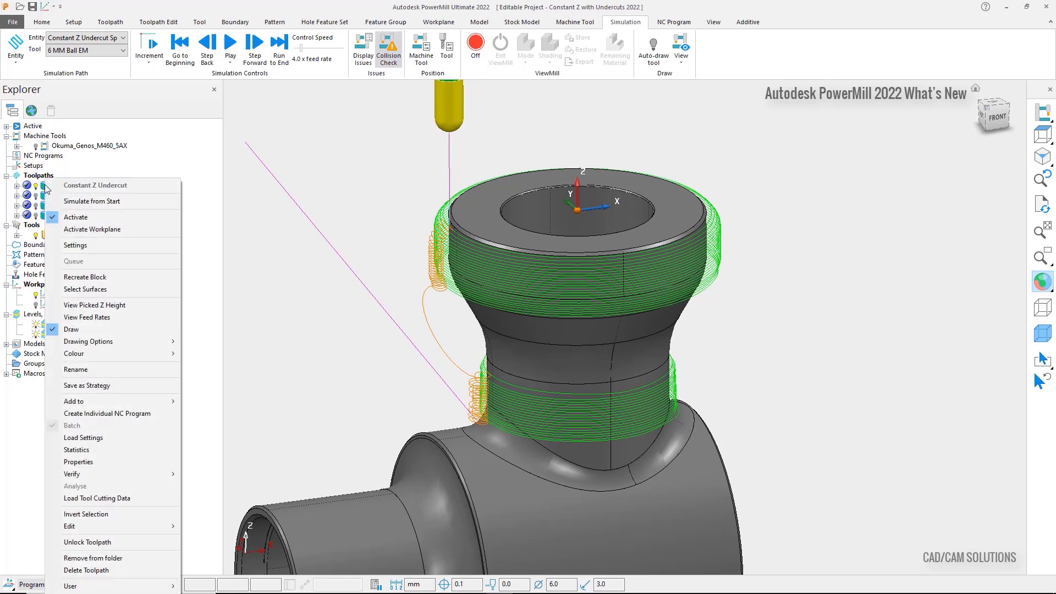
click(83, 248)
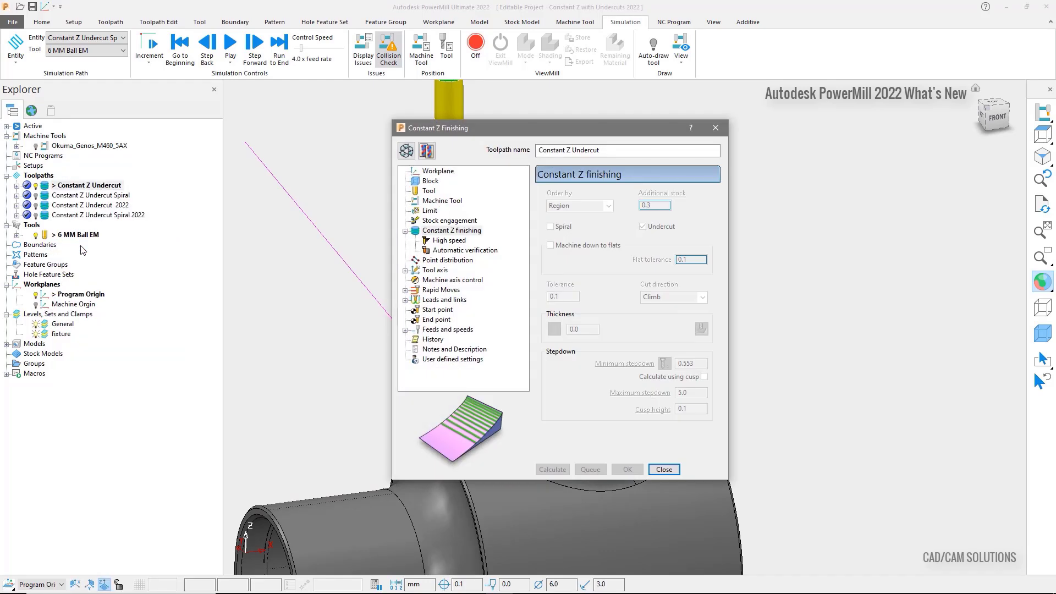
click(406, 152)
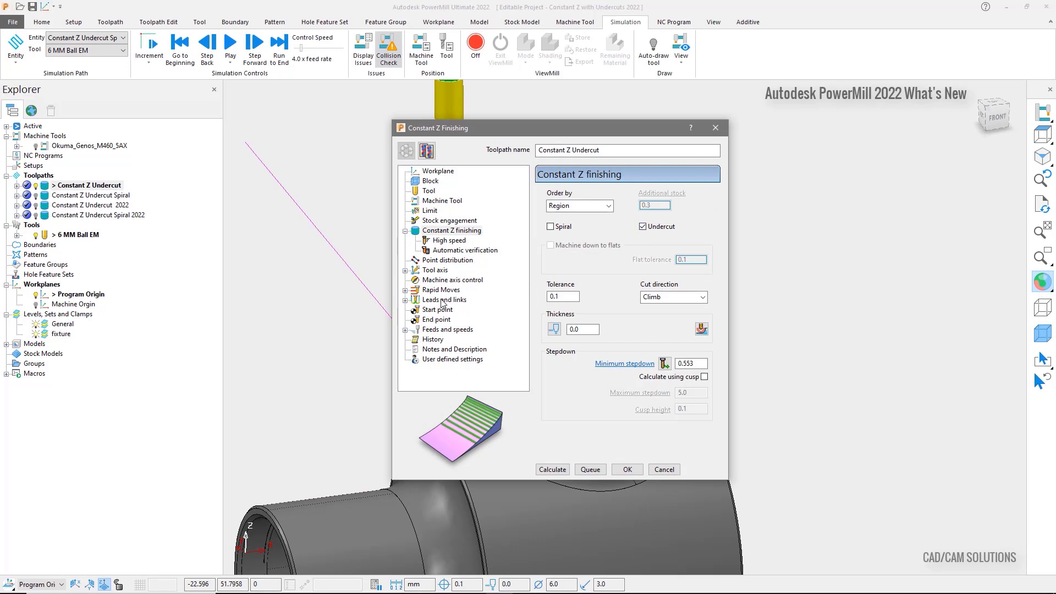
click(406, 271)
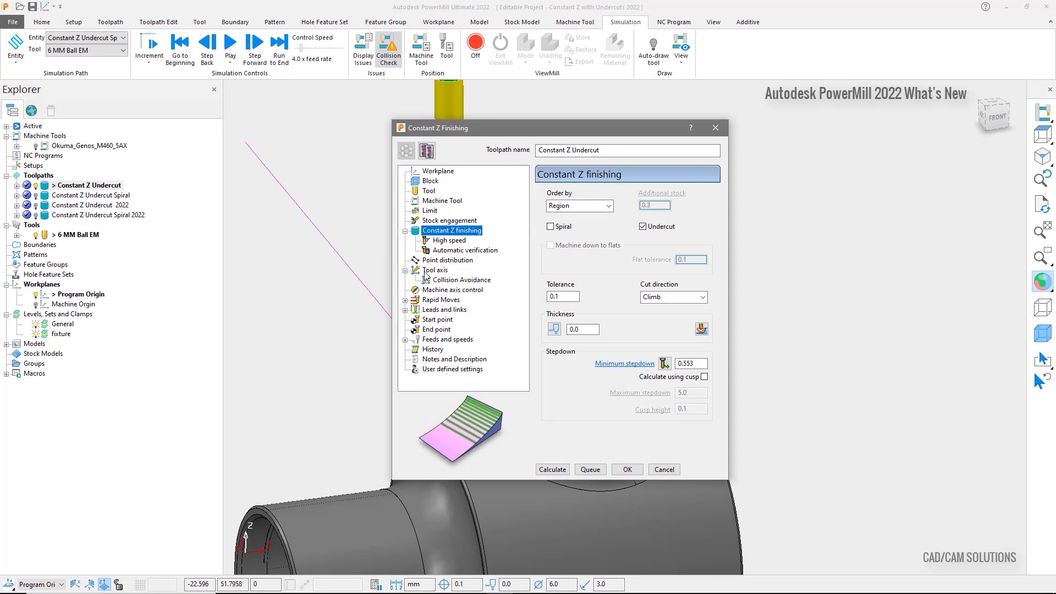
click(428, 272)
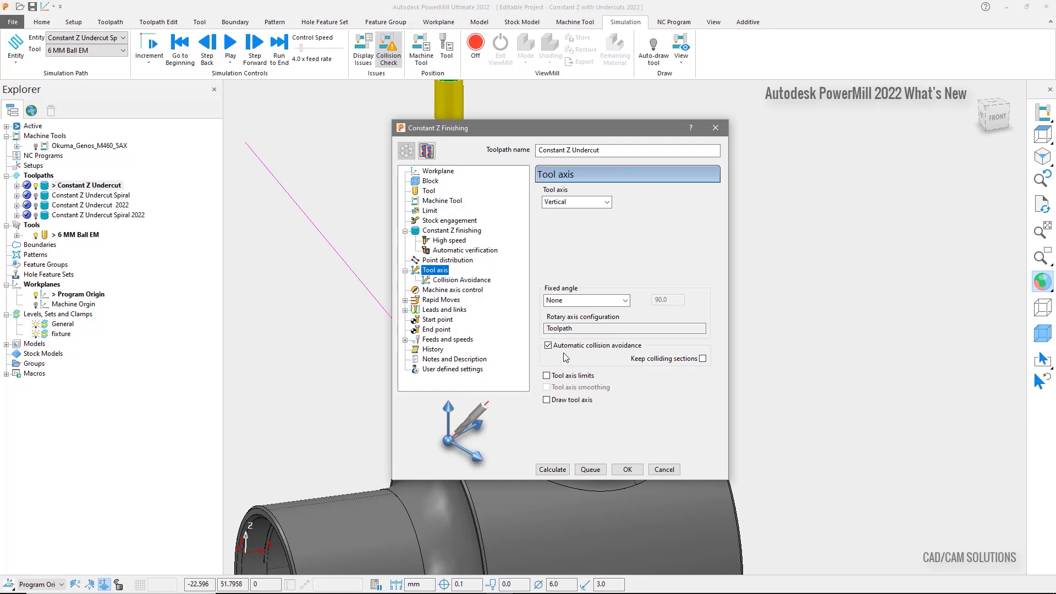
click(462, 280)
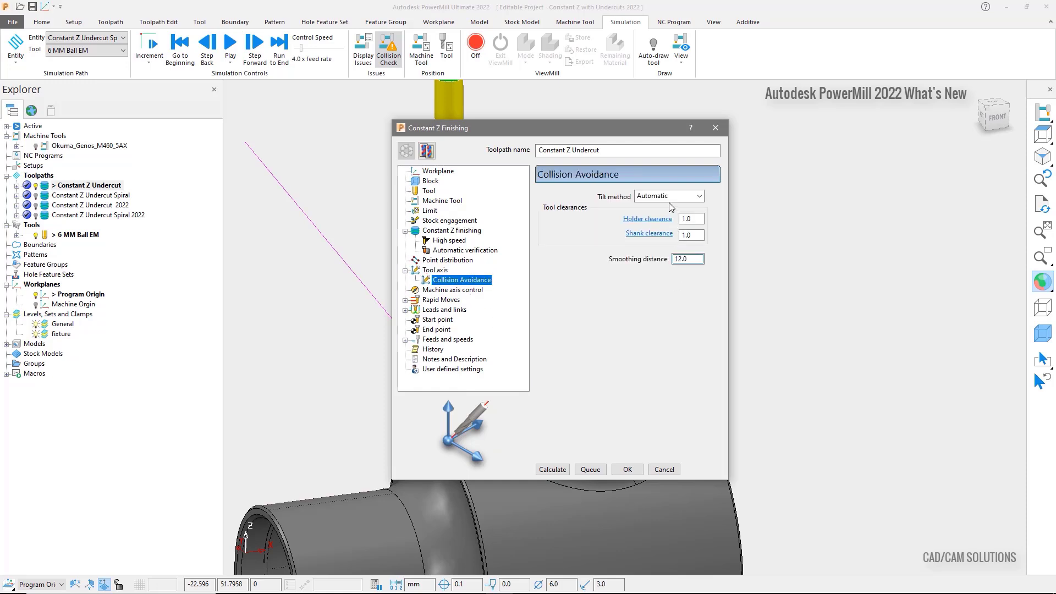
- Switch to Constant Z Undercut Spiral, view its Constant Z finishing settings, and close without saving
double_click(66, 195)
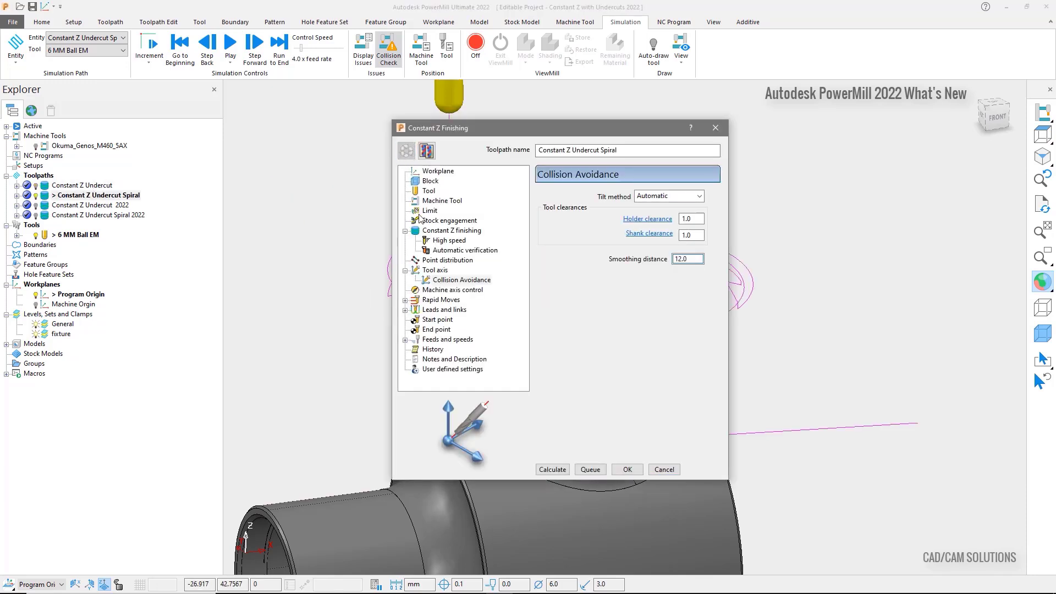
click(426, 231)
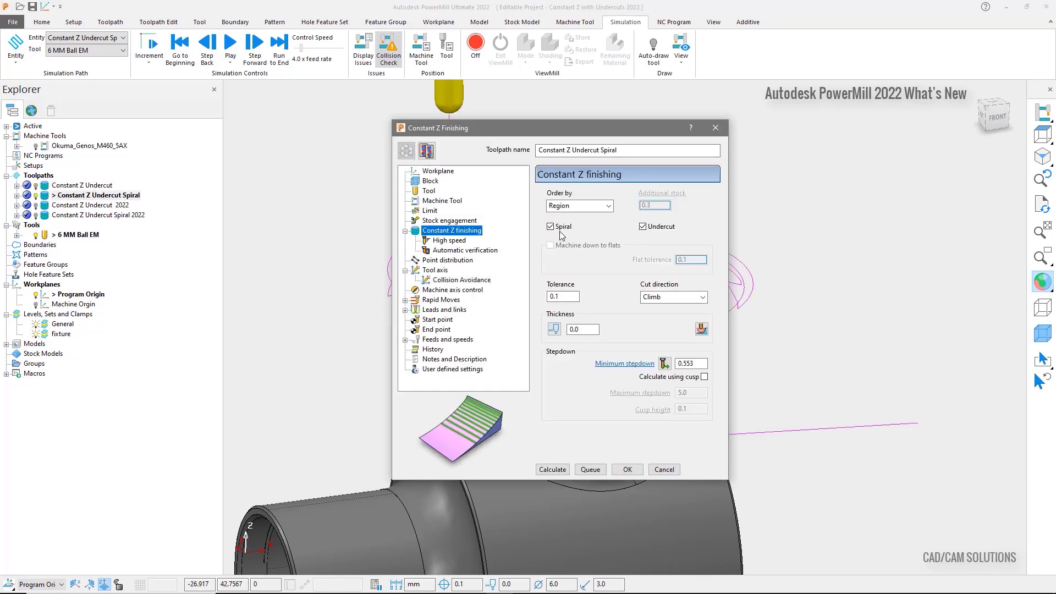
click(662, 469)
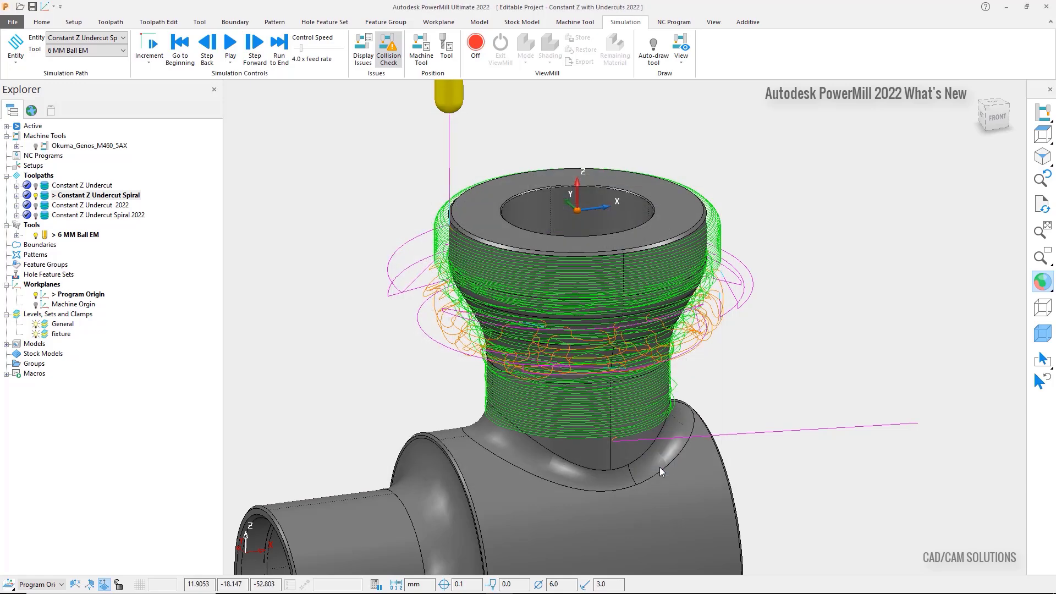
scroll(659, 466, down, 6)
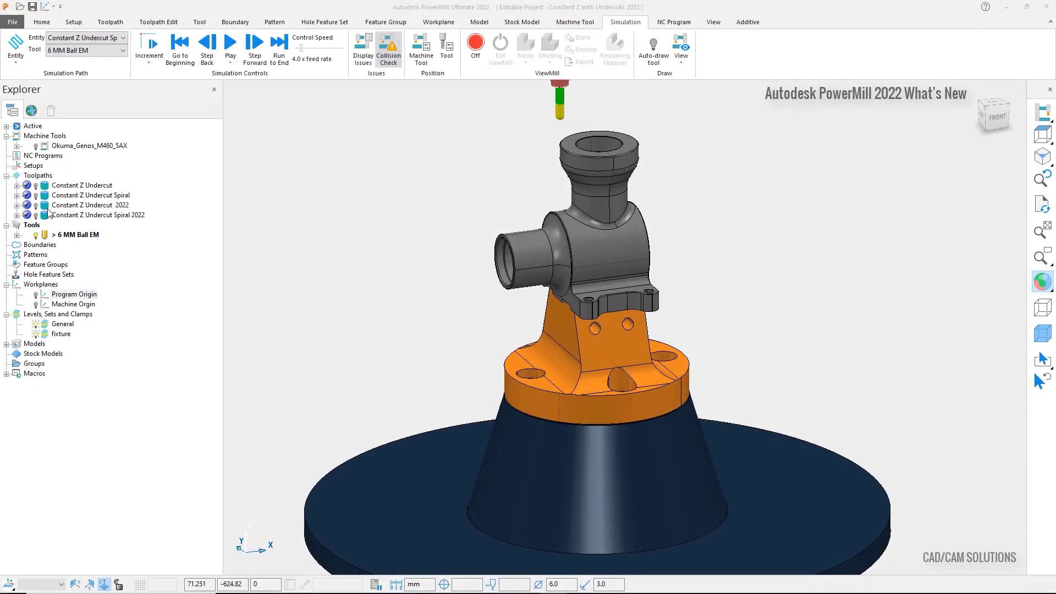
- Activate Constant Z Undercut 2022 and review its tool axis and collision avoidance settings
click(48, 208)
double_click(49, 208)
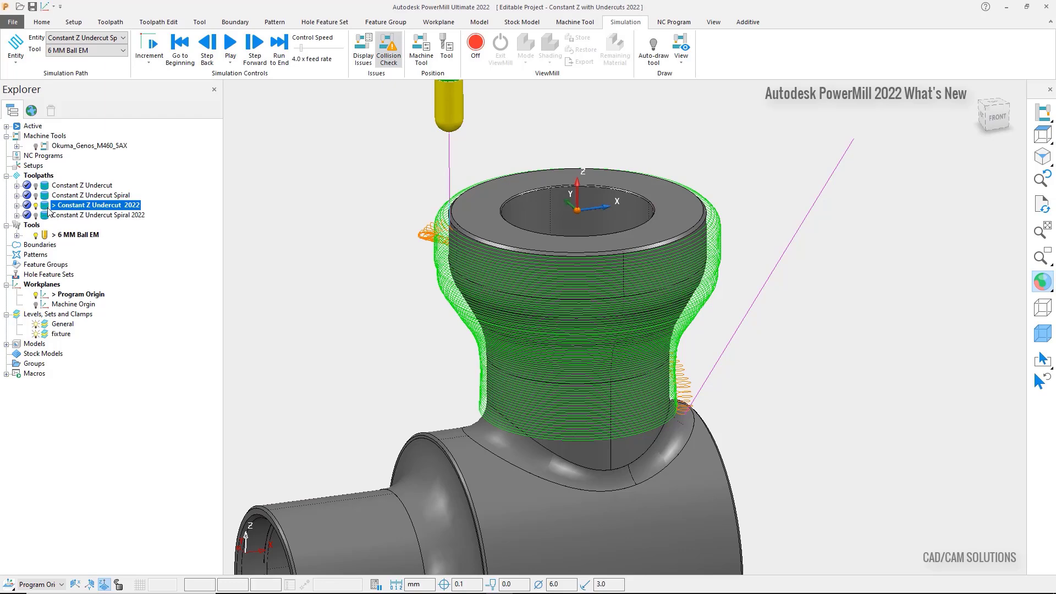
right_click(49, 212)
click(70, 248)
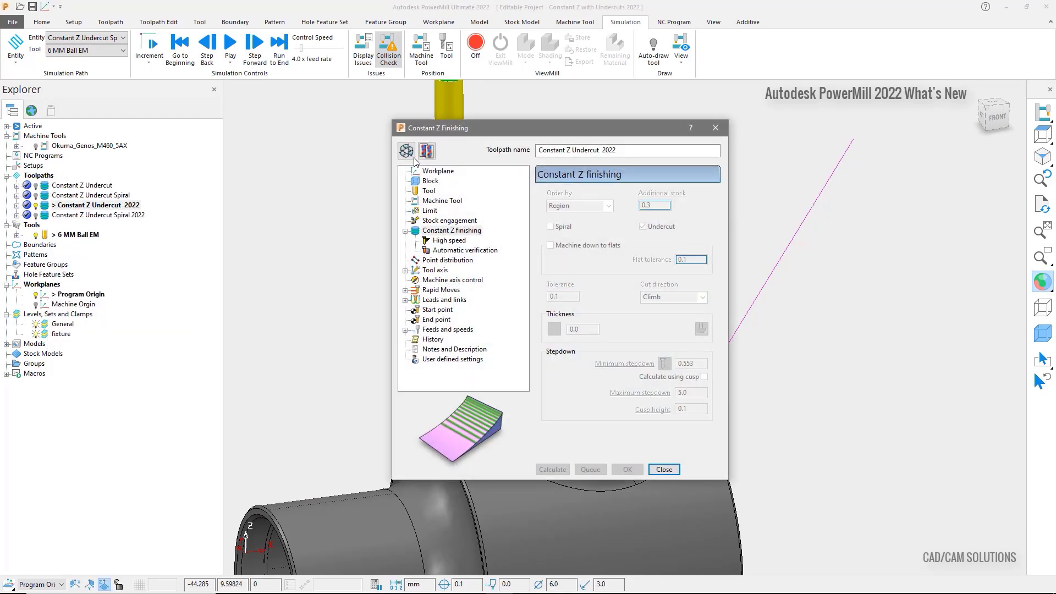
click(423, 270)
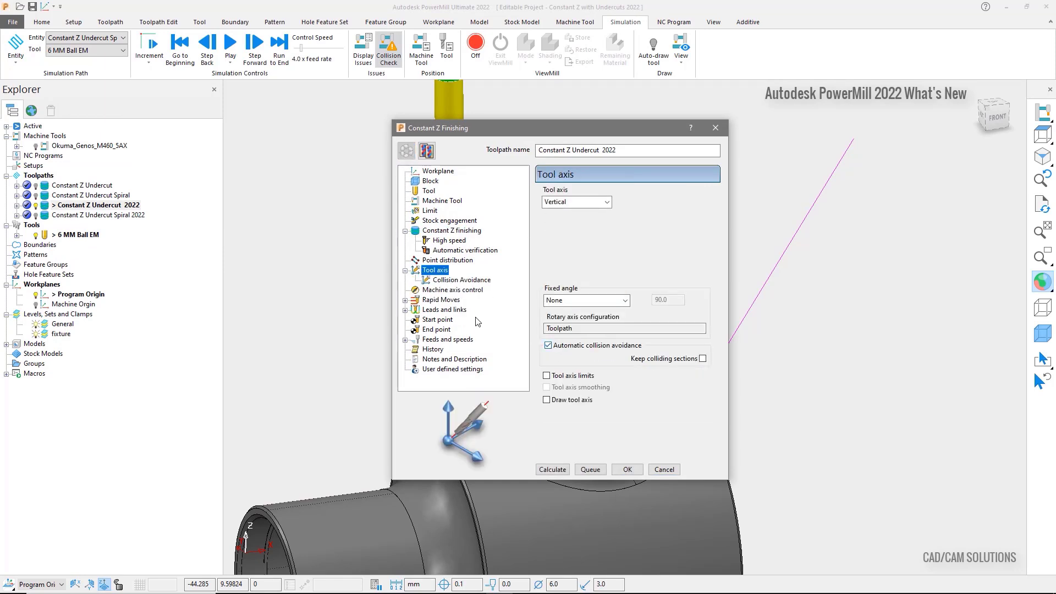
click(442, 281)
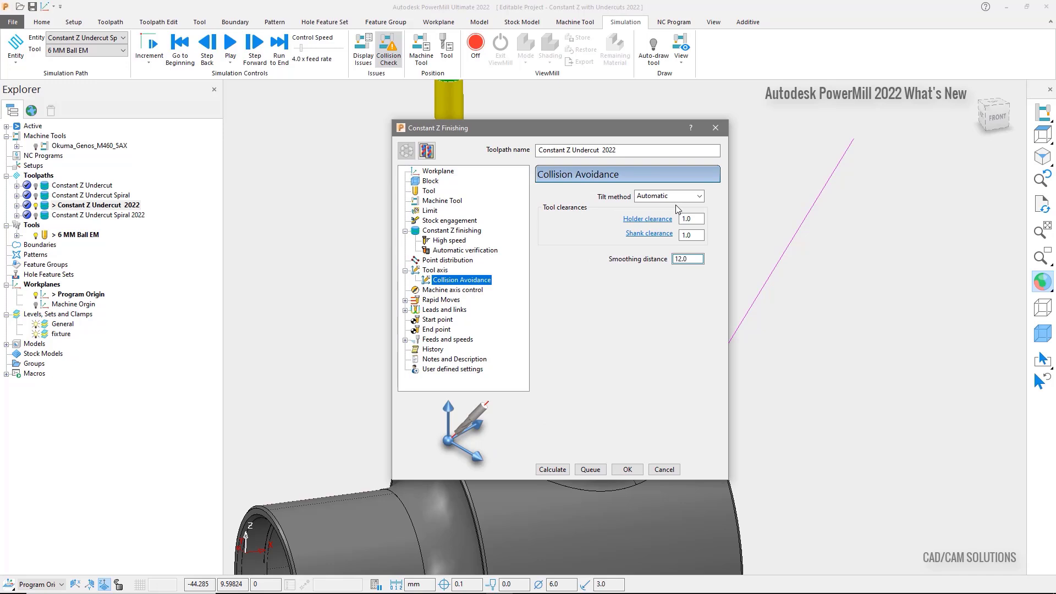
- Make Constant Z Undercut Spiral 2022 active and accept its settings
double_click(49, 215)
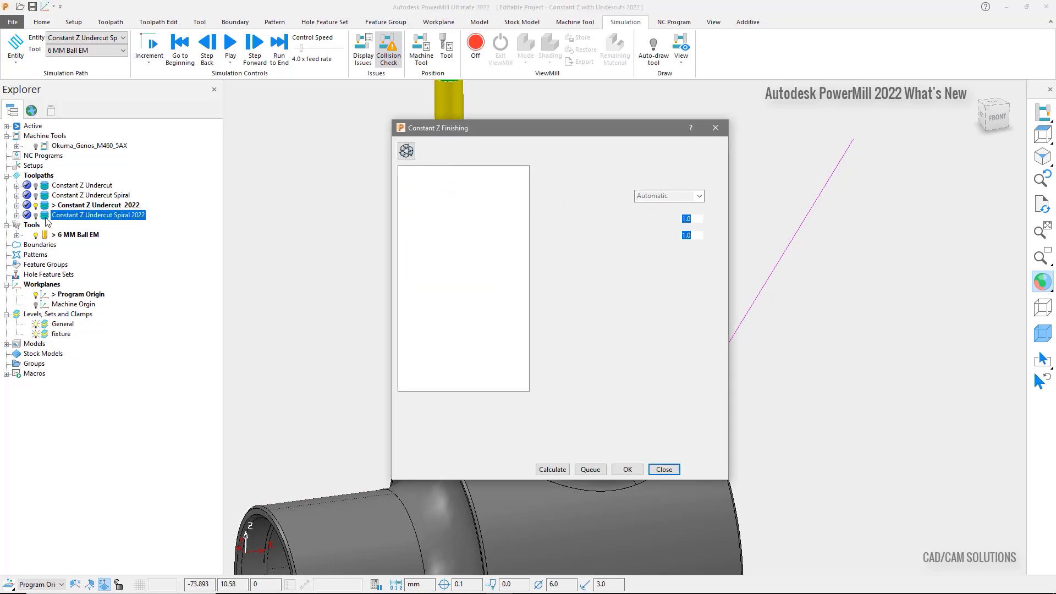
click(406, 152)
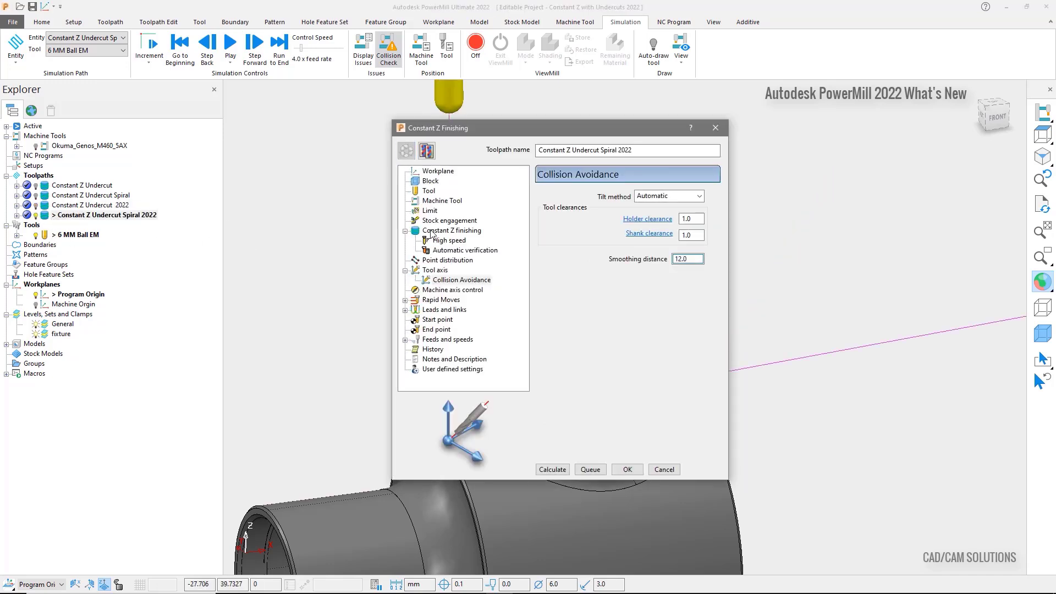
click(627, 471)
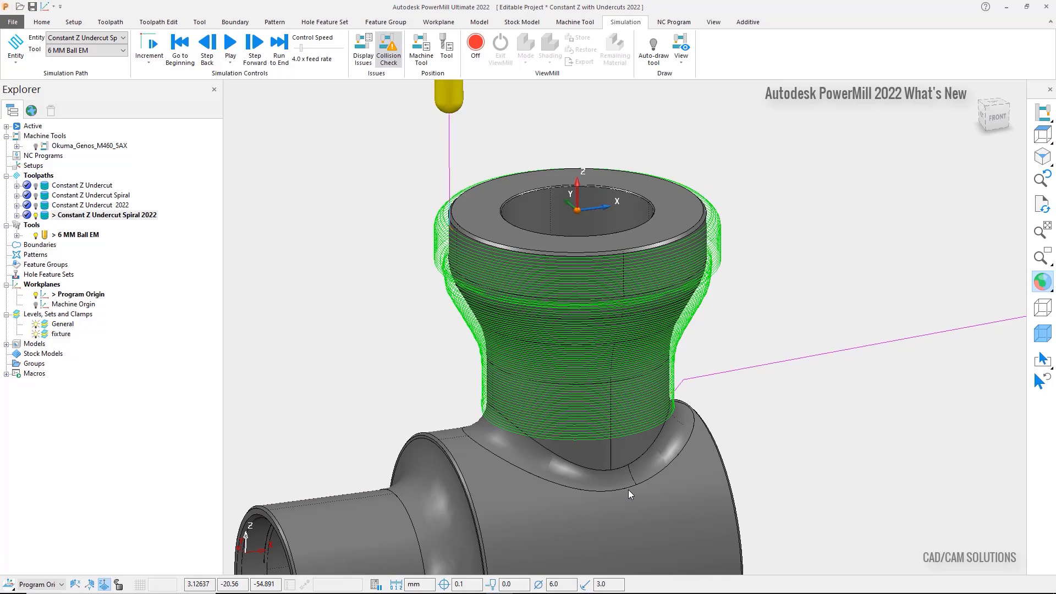
scroll(628, 490, down, 5)
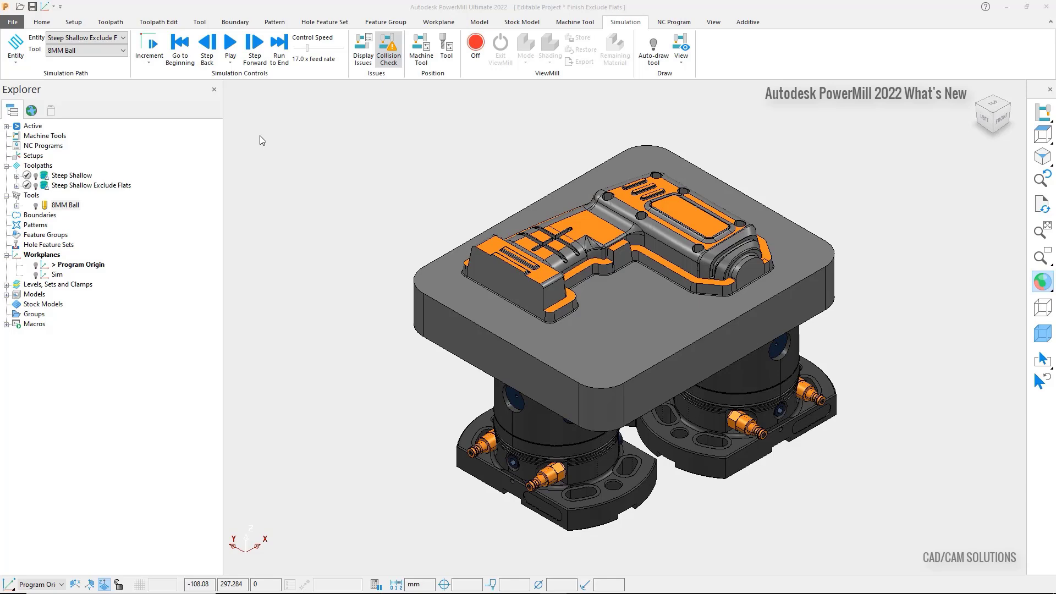
- Activate Steep Shallow and zoom in on the area around the tool tip
double_click(45, 177)
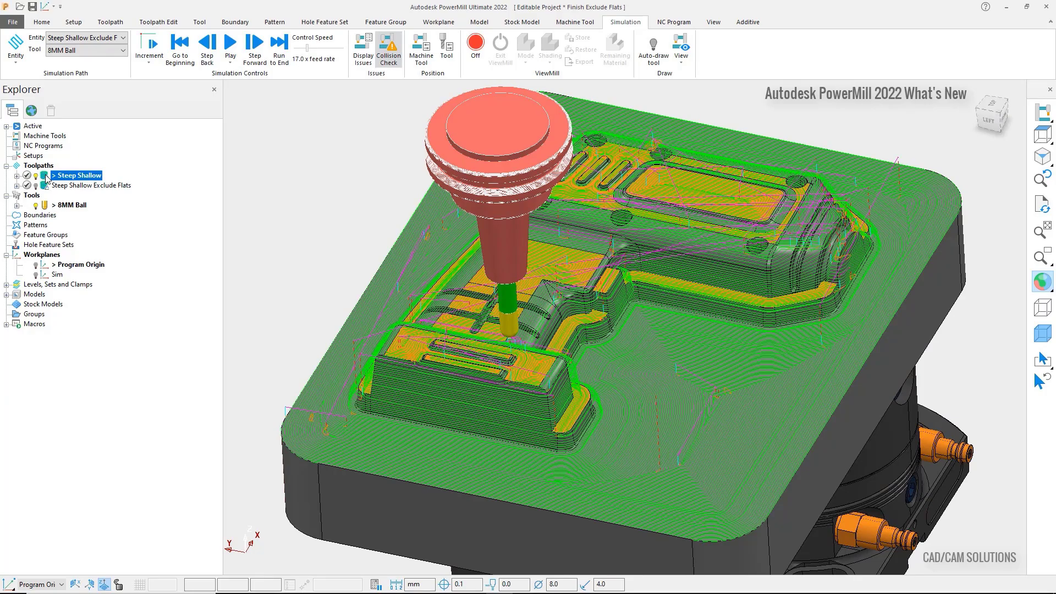
click(1041, 258)
drag(458, 306, 567, 371)
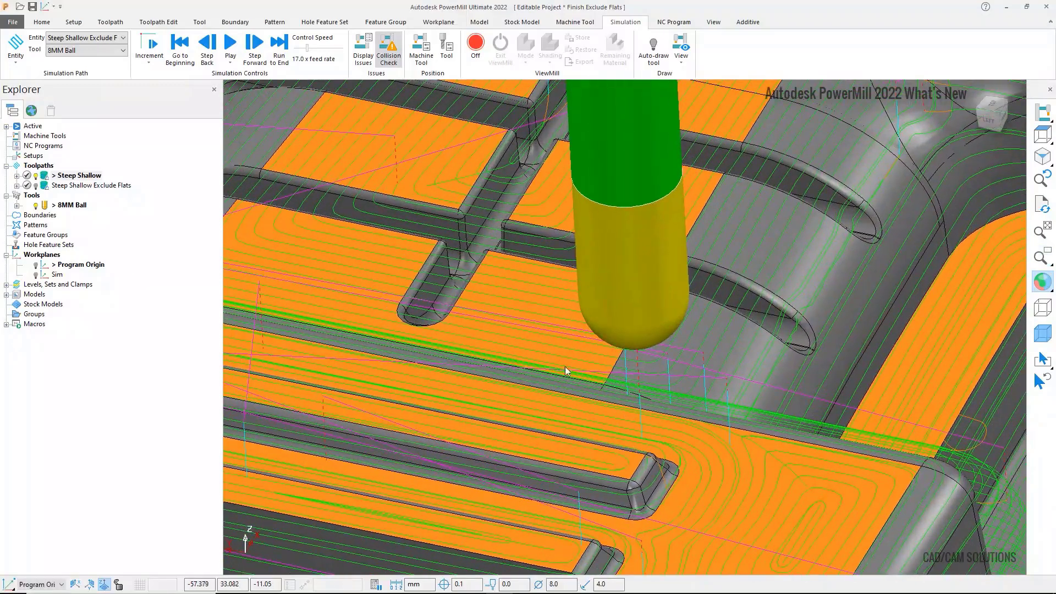
- Review the 8MM Ball tool's 15.0 length, then return to the home isometric view
right_click(72, 204)
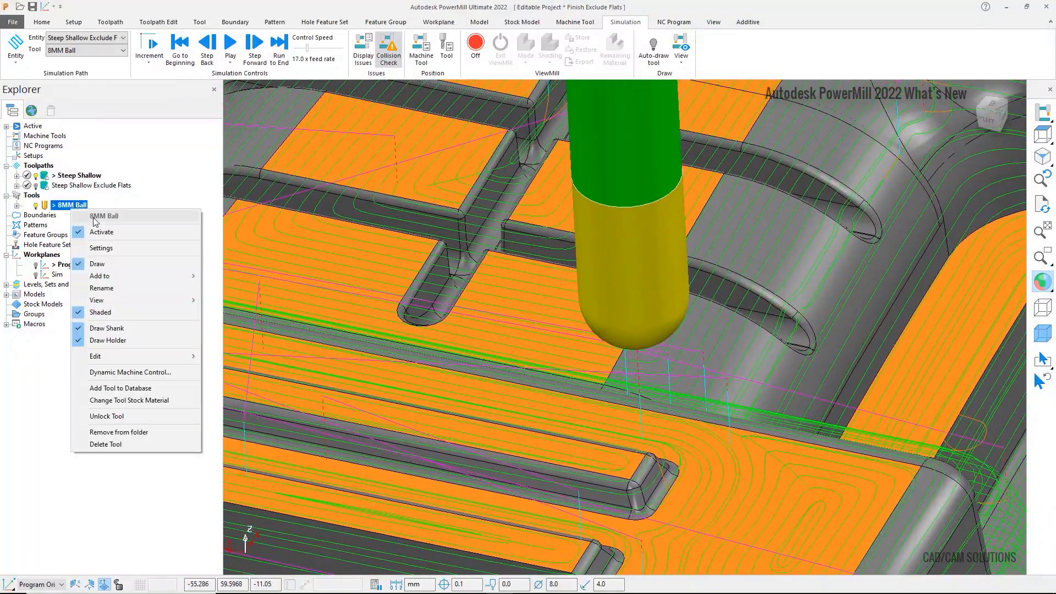
click(107, 253)
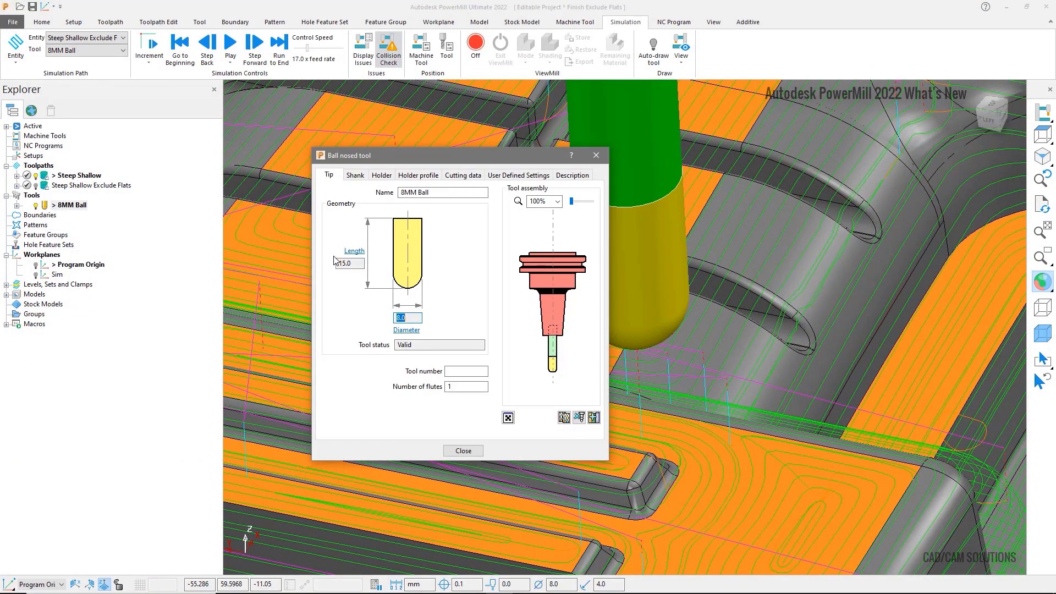
click(464, 451)
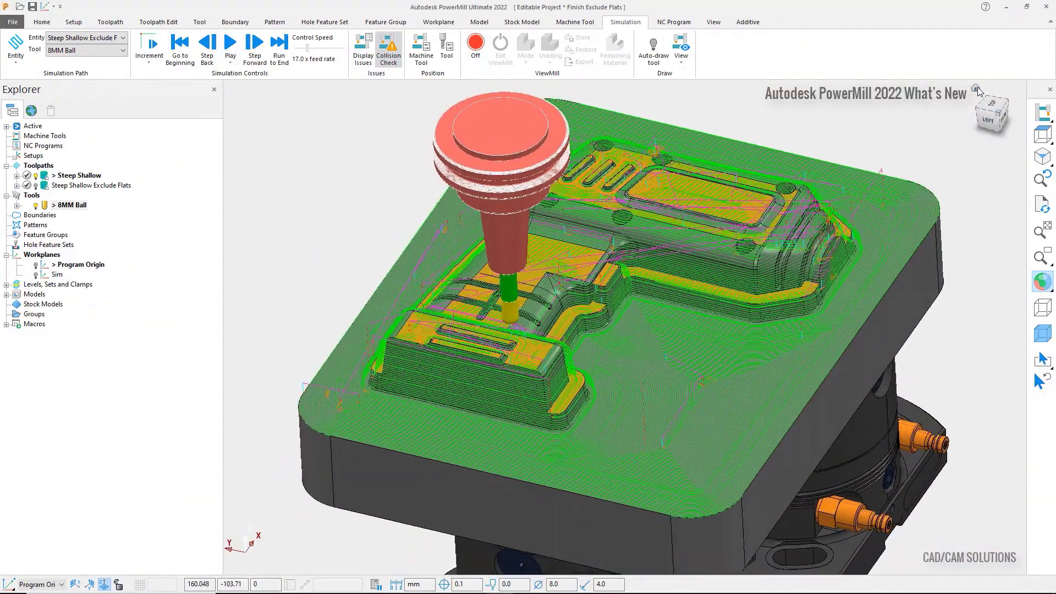
click(975, 89)
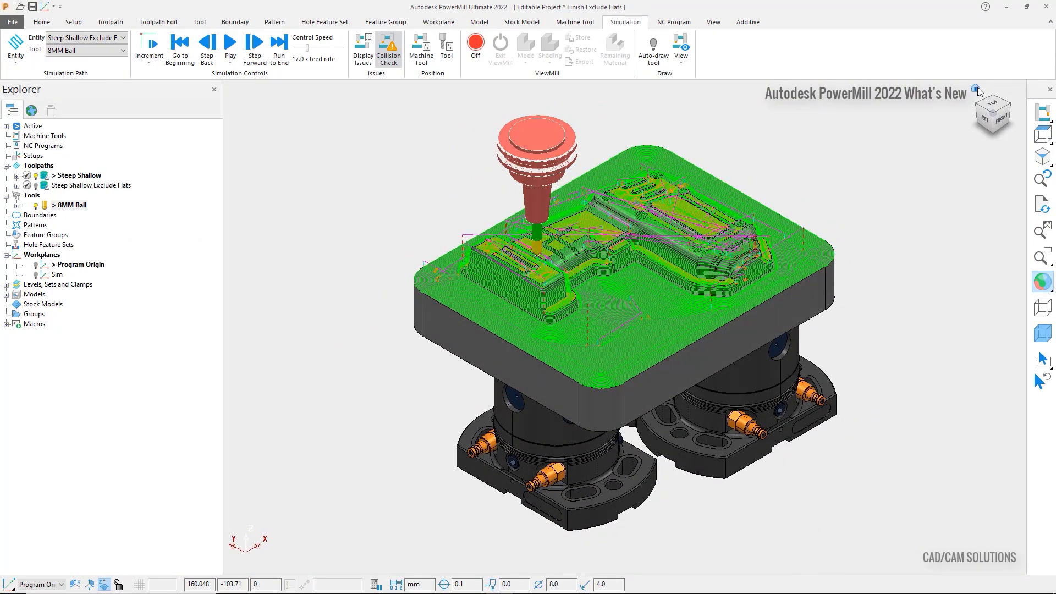
click(42, 22)
- Open Steep Shallow Exclude Flats settings: threshold angle 30.0, stepdown 1.0, stepover 1.0
right_click(40, 215)
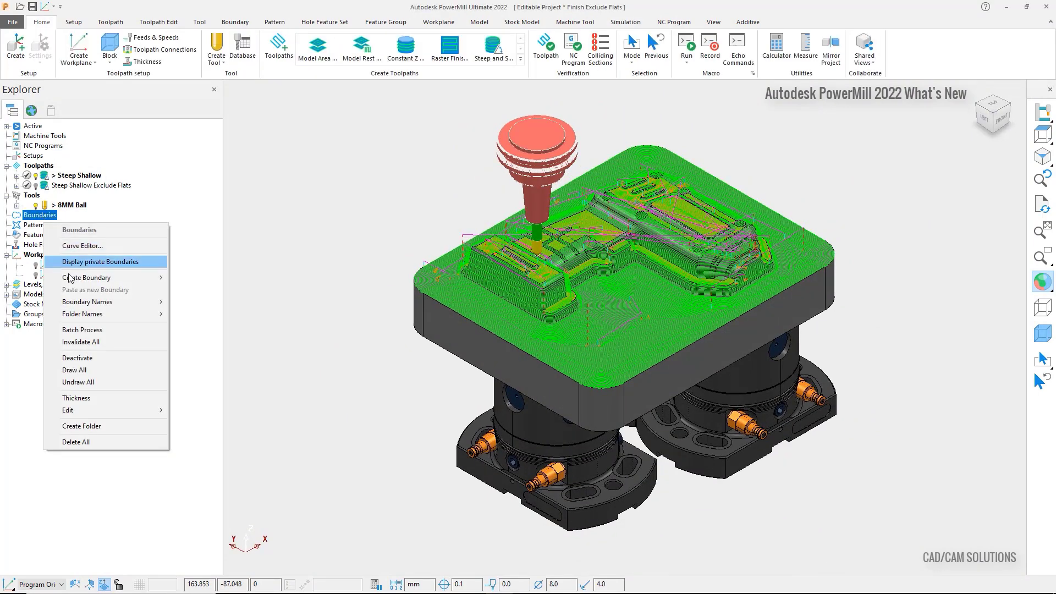
mouse_move(69, 277)
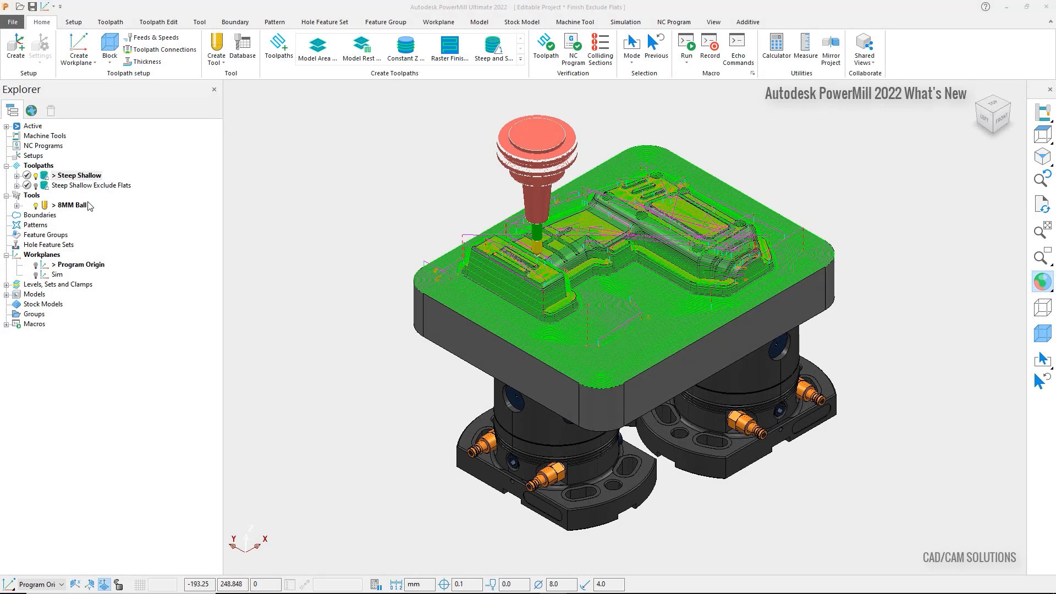
double_click(46, 186)
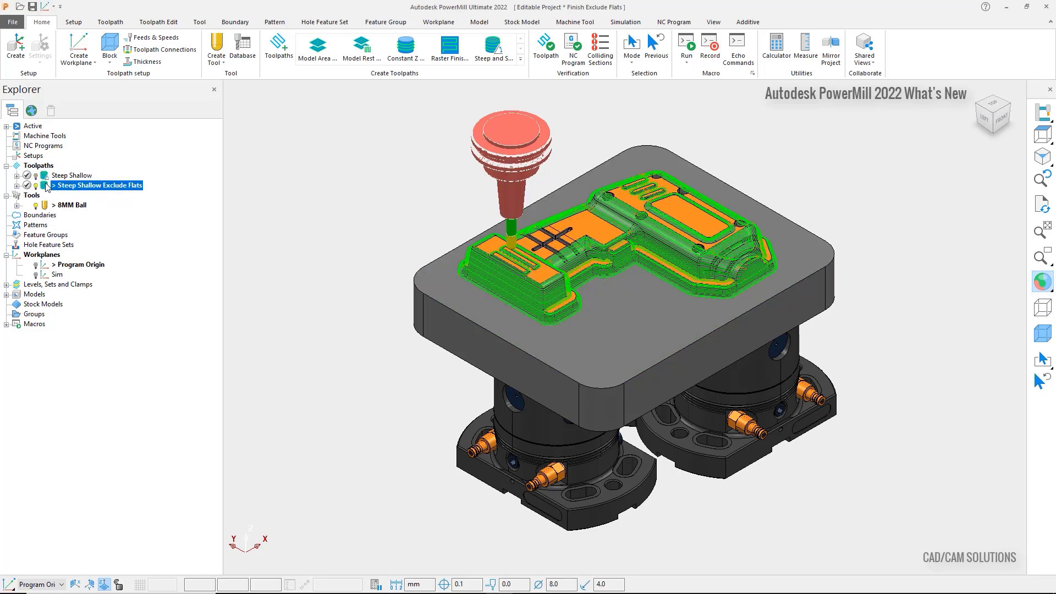
right_click(46, 186)
click(75, 246)
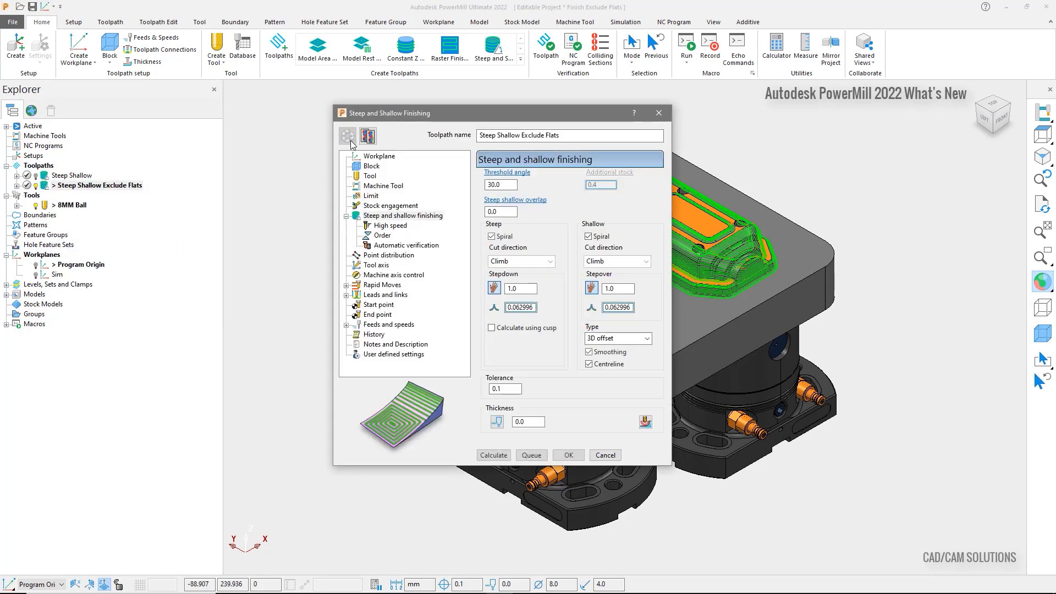
- Verify Exclude Flats with 0.1 flat tolerance on the Limit page, accept, and zoom on unmachined flats
click(370, 196)
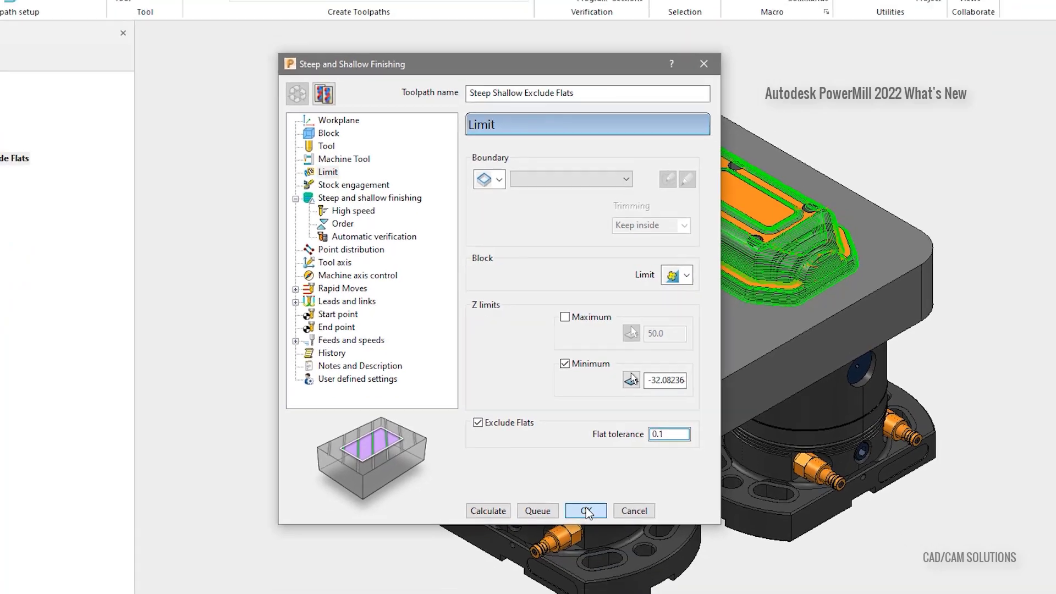
click(604, 570)
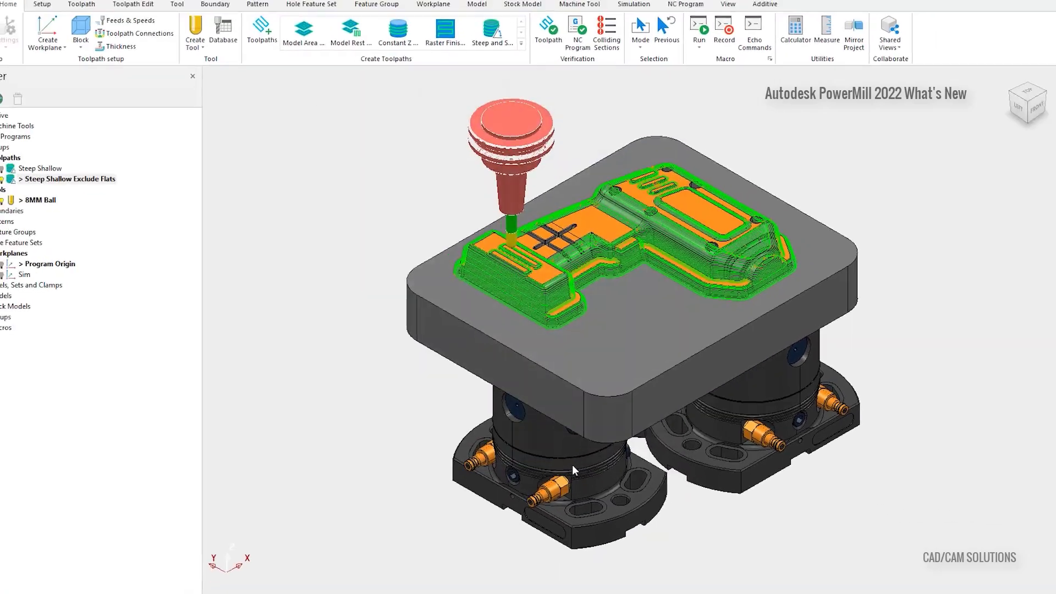
scroll(573, 468, up, 5)
scroll(569, 456, up, 2)
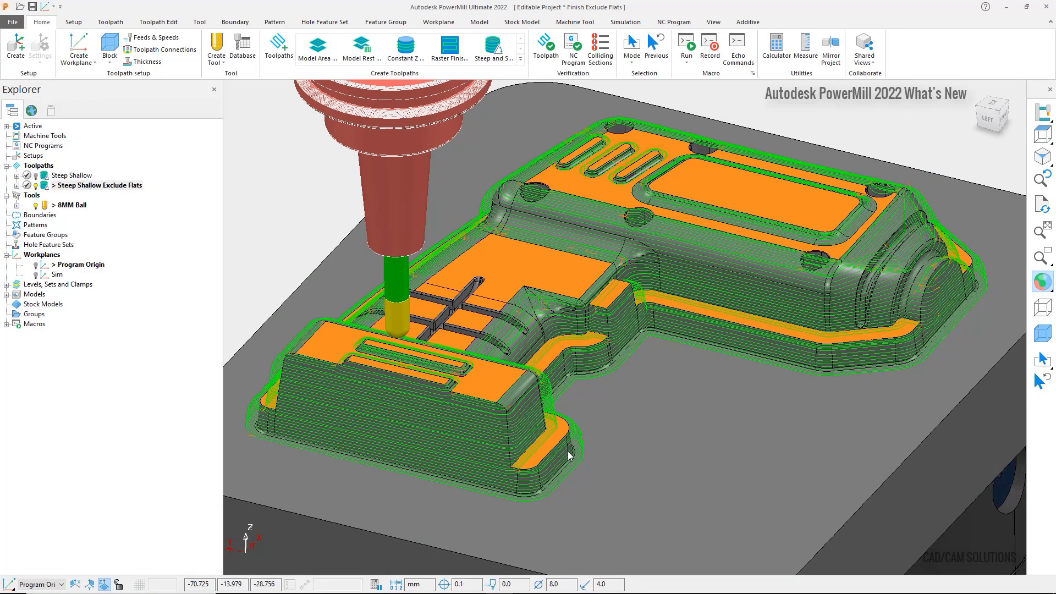
scroll(568, 454, down, 8)
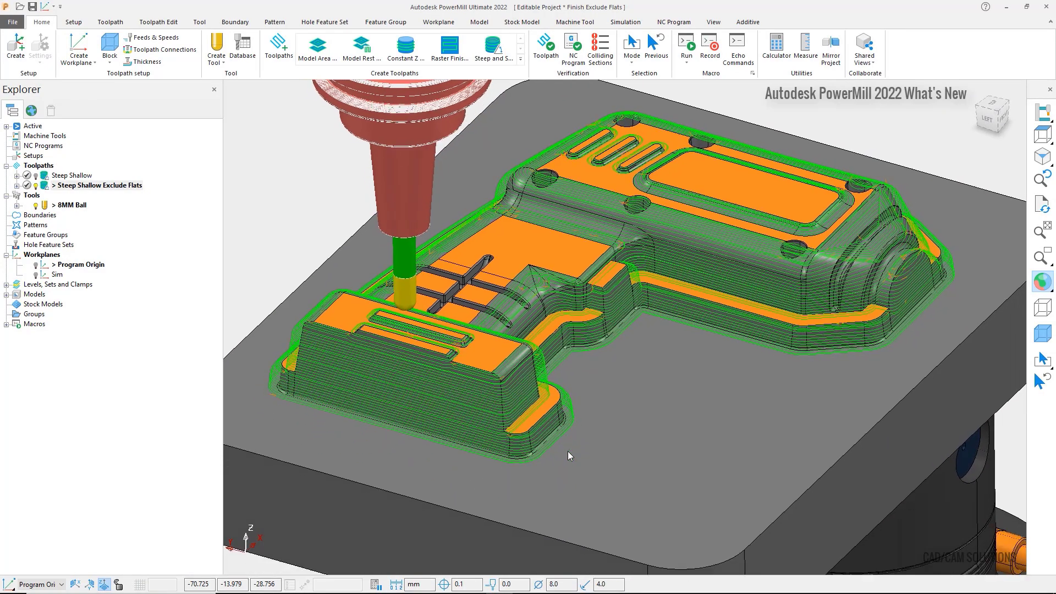
scroll(567, 455, down, 2)
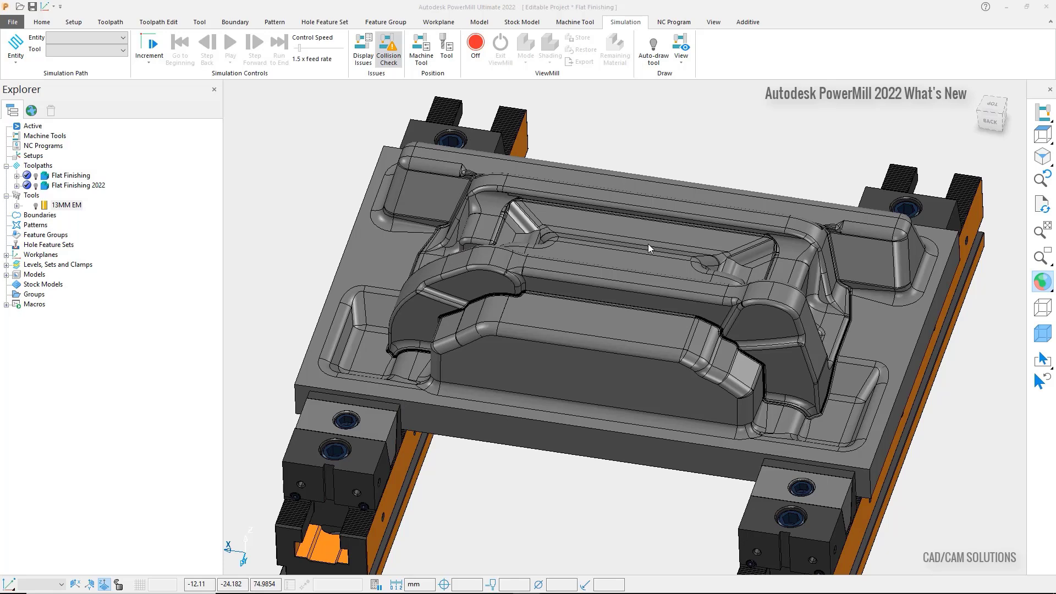
- Activate Flat Finishing and inspect its flat-area loops near the pocket from the top view
click(49, 177)
double_click(49, 177)
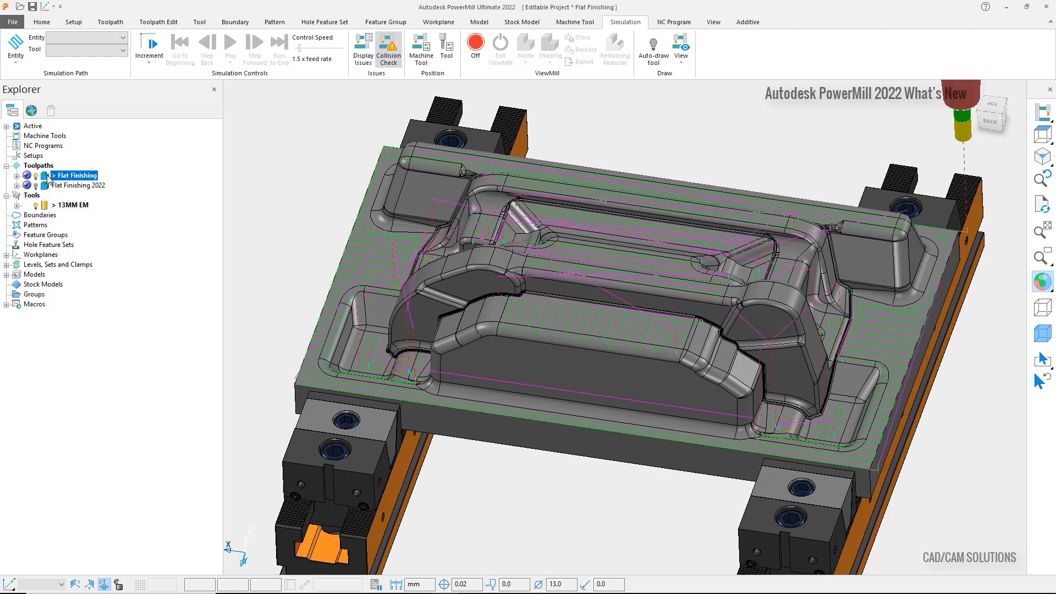
key(ctrl+5)
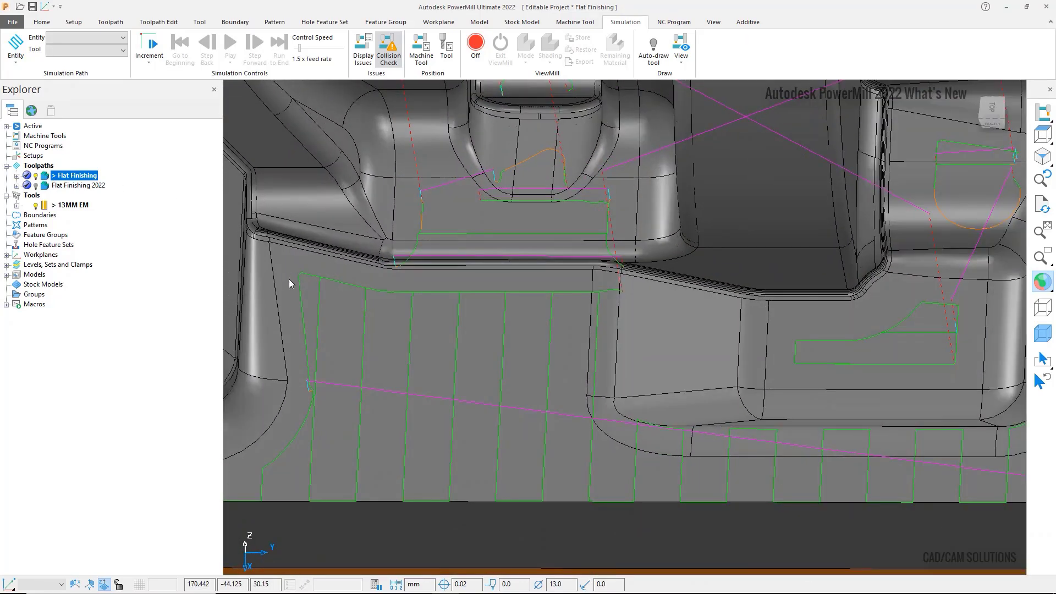
click(1040, 257)
drag(726, 228, 989, 396)
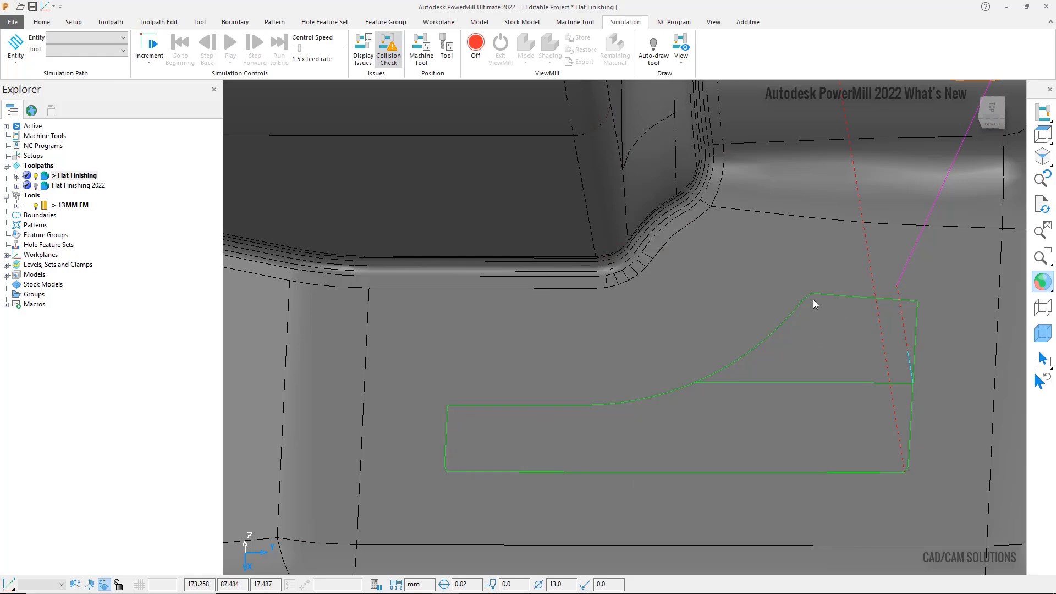
scroll(813, 299, down, 5)
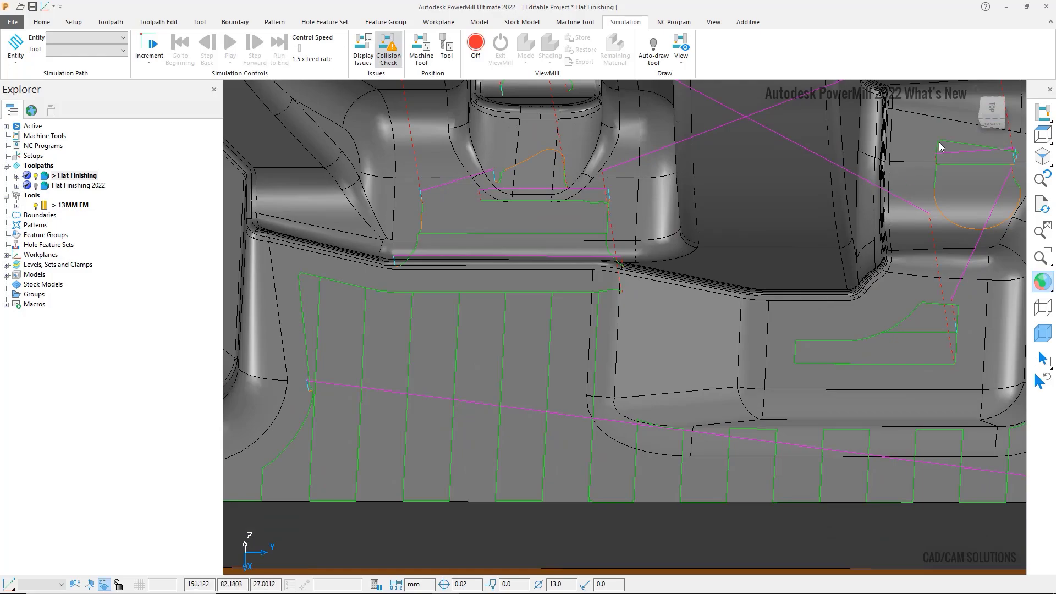
click(975, 89)
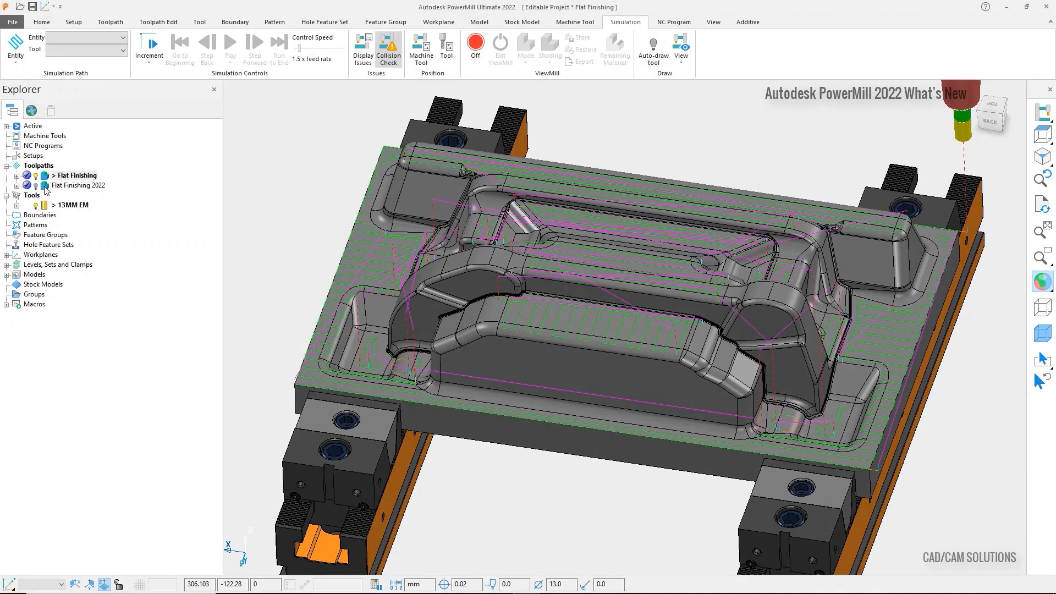
- Activate Flat Finishing 2022 and compare its pocket-corner passes against the briefly shown older Flat Finishing
click(45, 188)
double_click(46, 187)
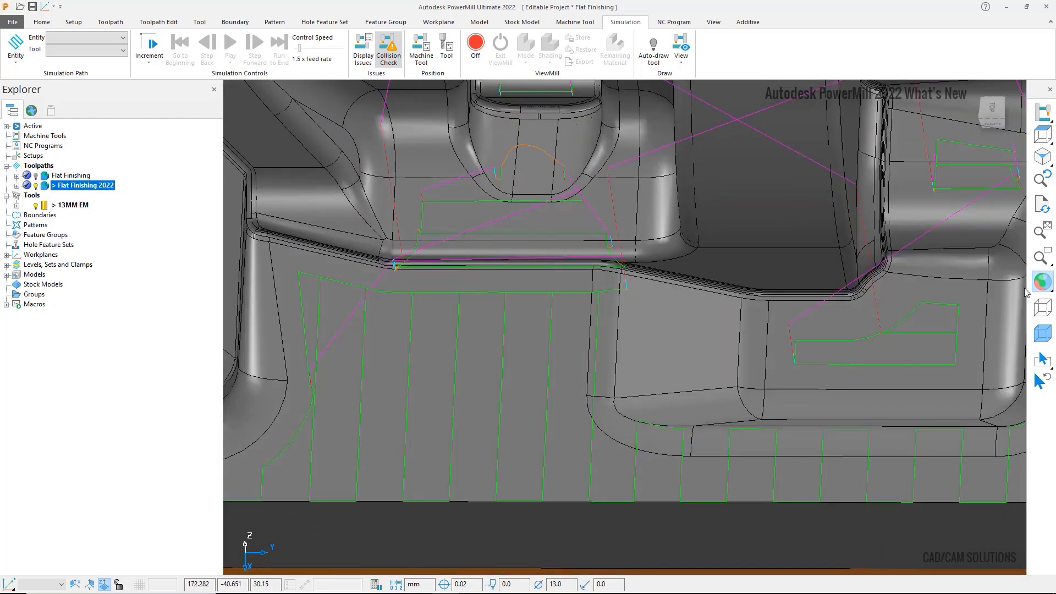
click(1041, 257)
drag(785, 295, 884, 318)
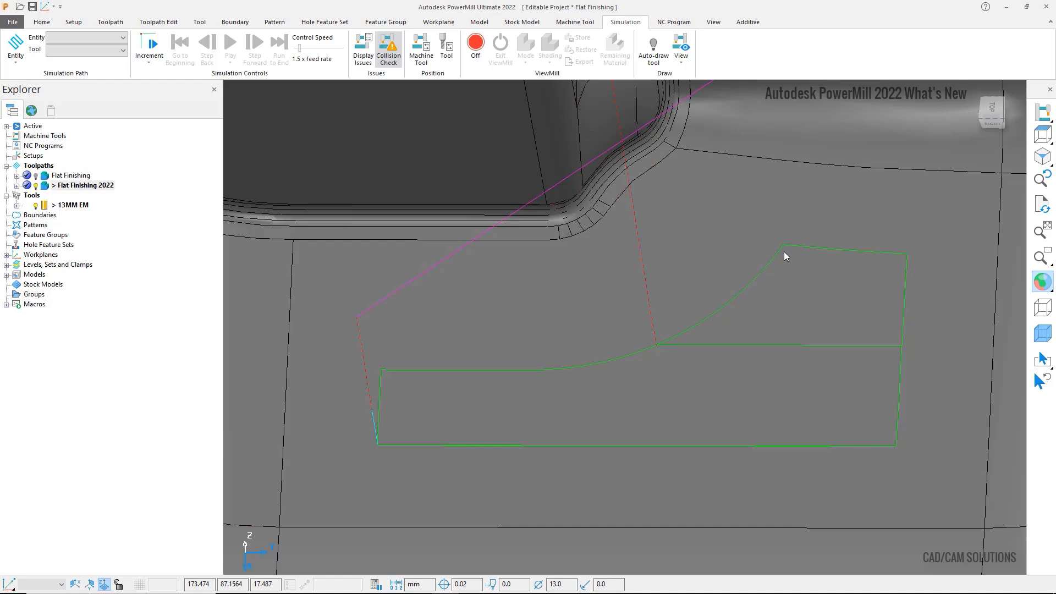
click(35, 175)
click(70, 175)
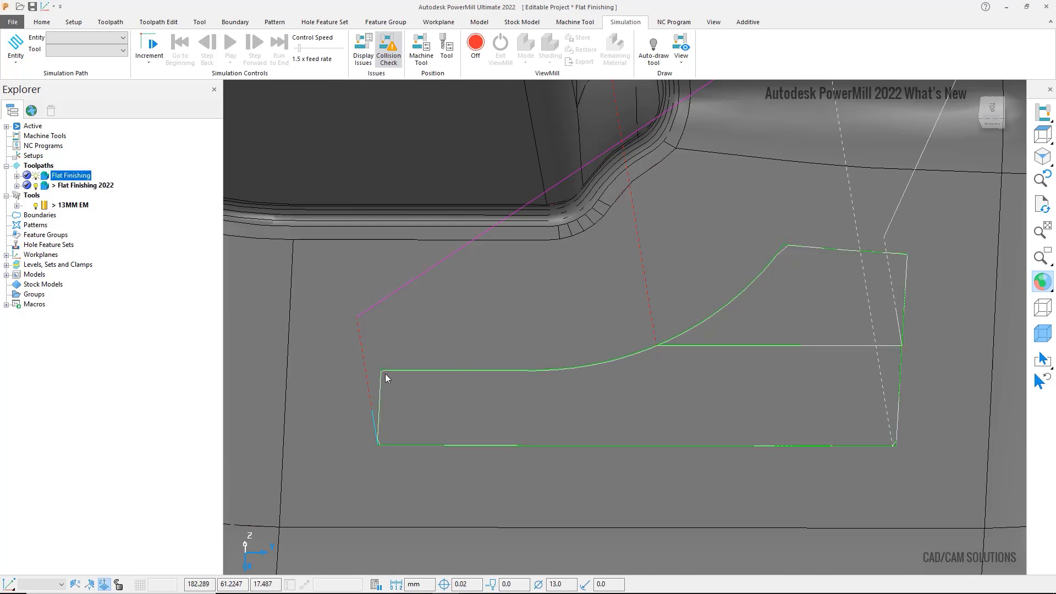
scroll(387, 375, down, 8)
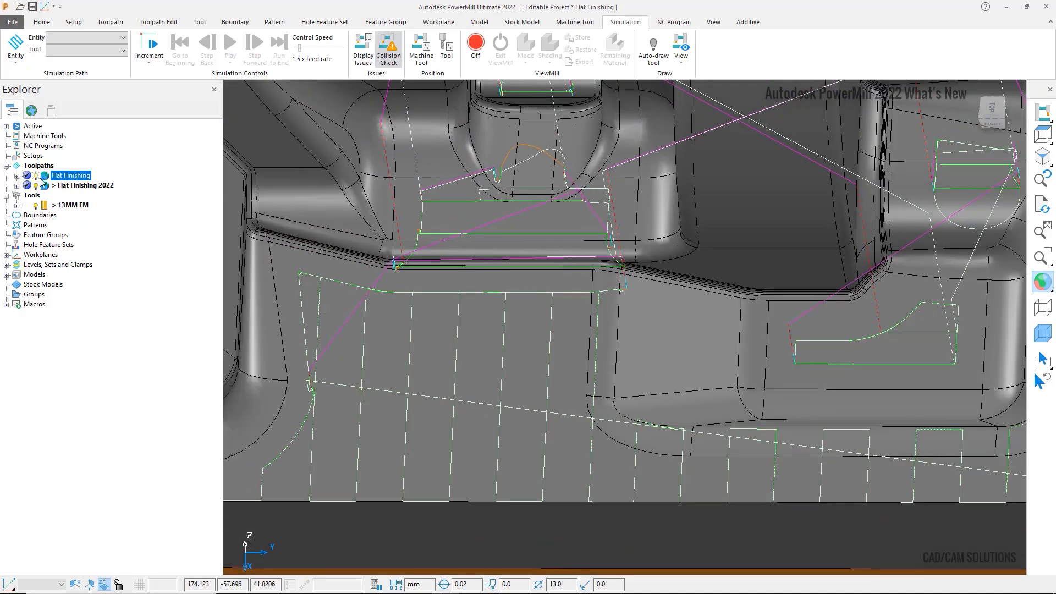
click(35, 176)
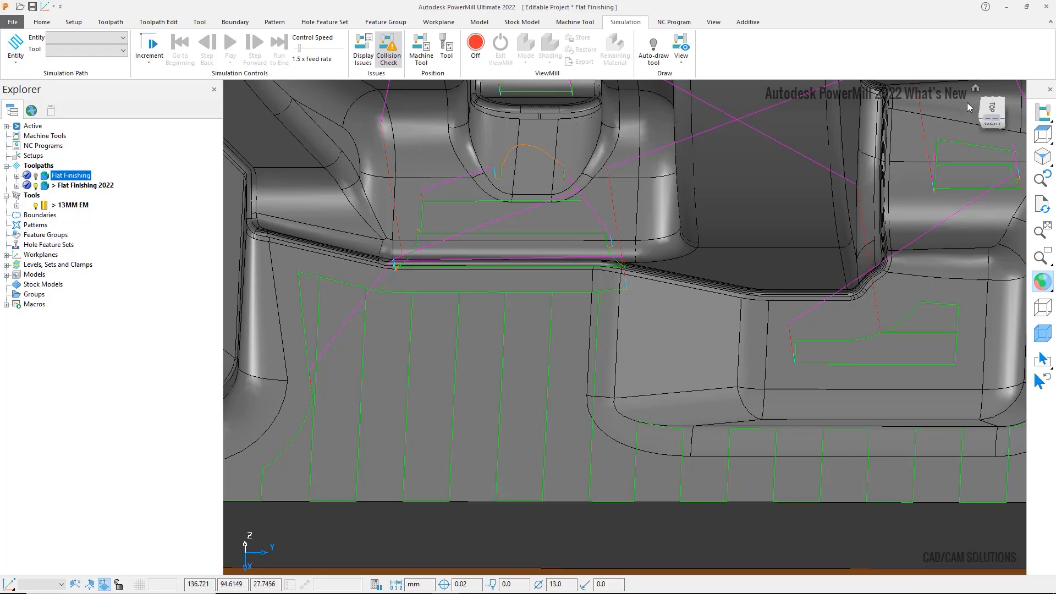
click(977, 88)
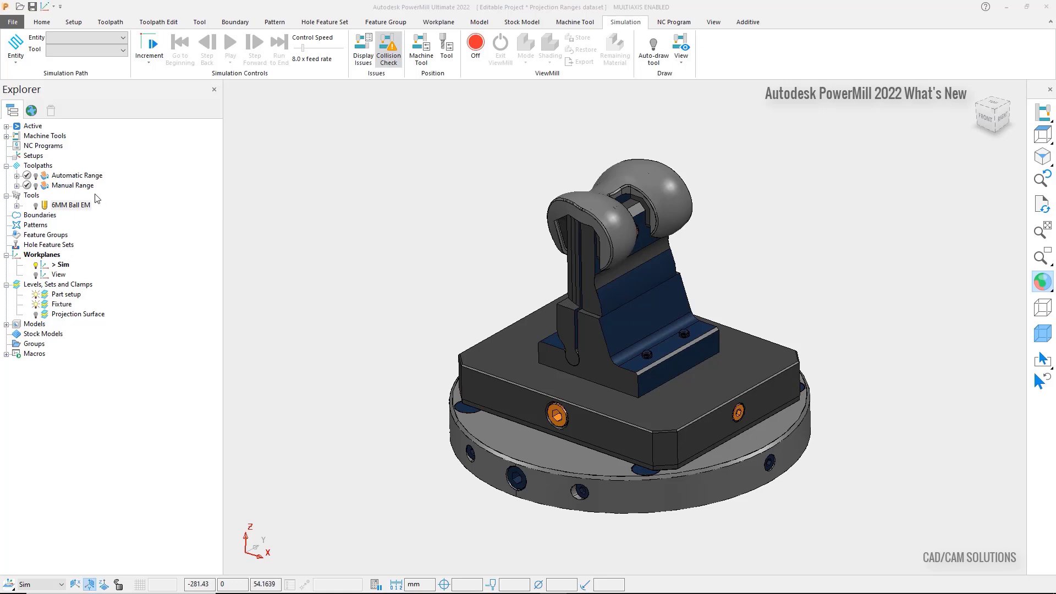
click(46, 176)
double_click(46, 176)
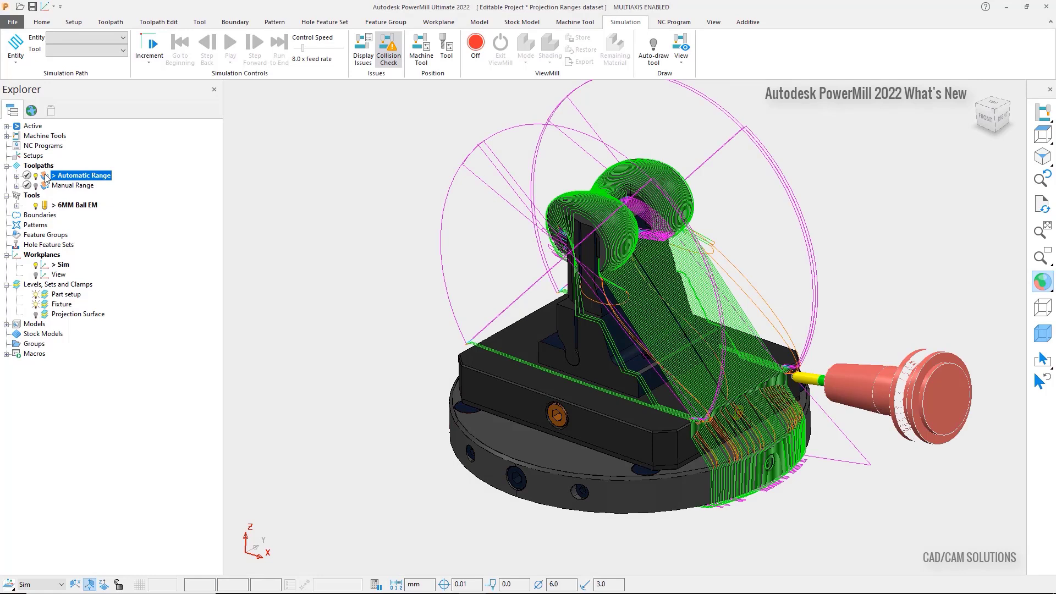
click(36, 315)
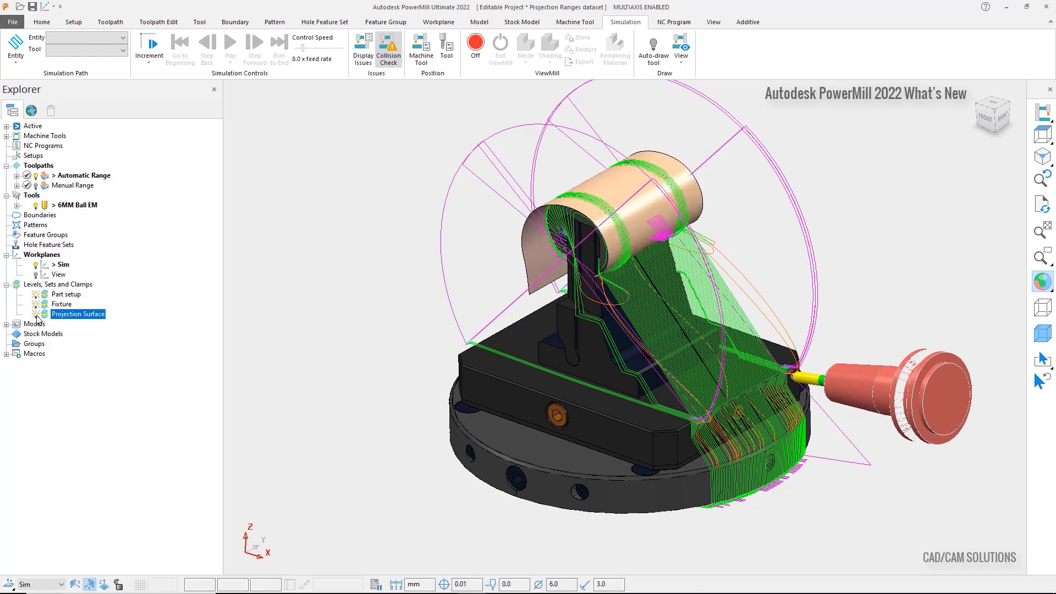
key(ctrl+5)
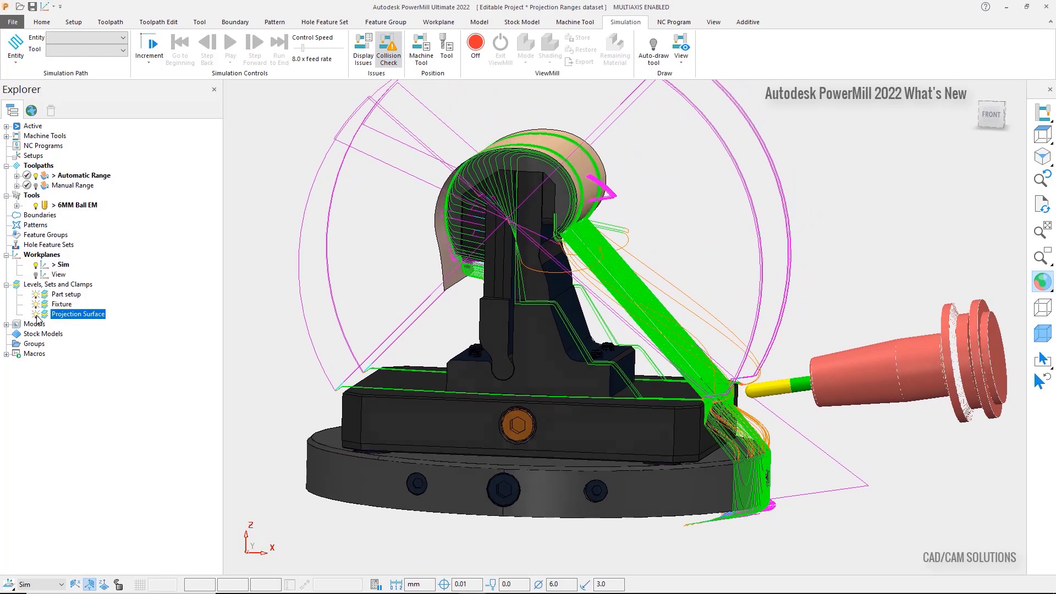
double_click(45, 176)
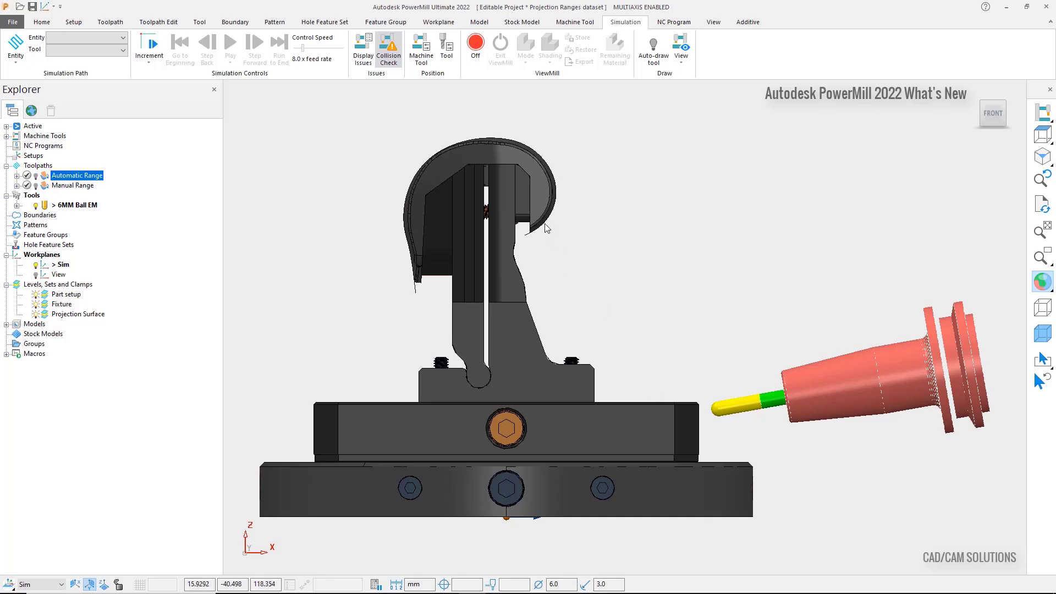
key(ctrl+1)
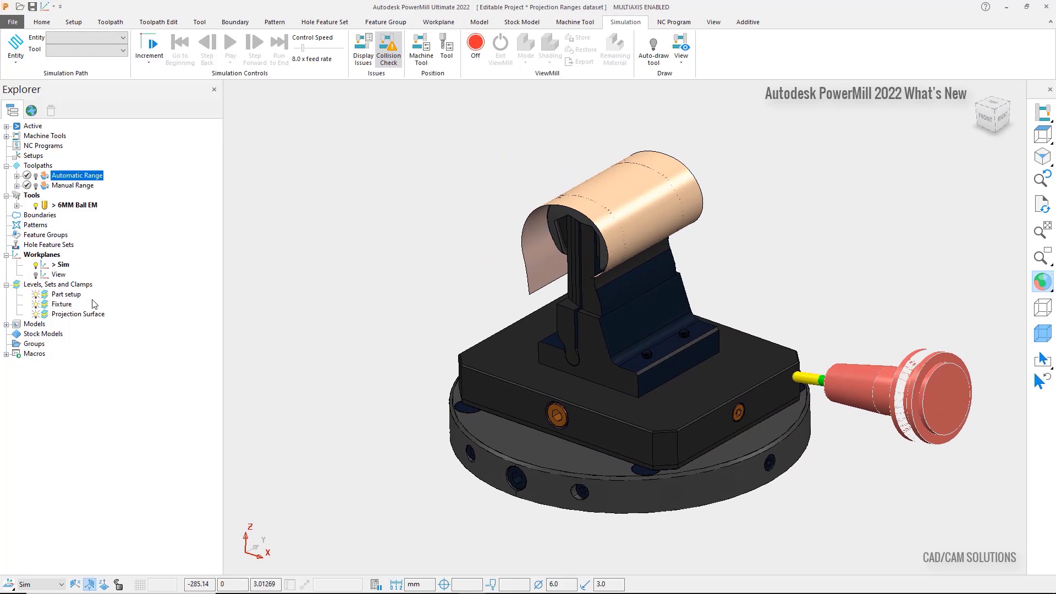
click(36, 314)
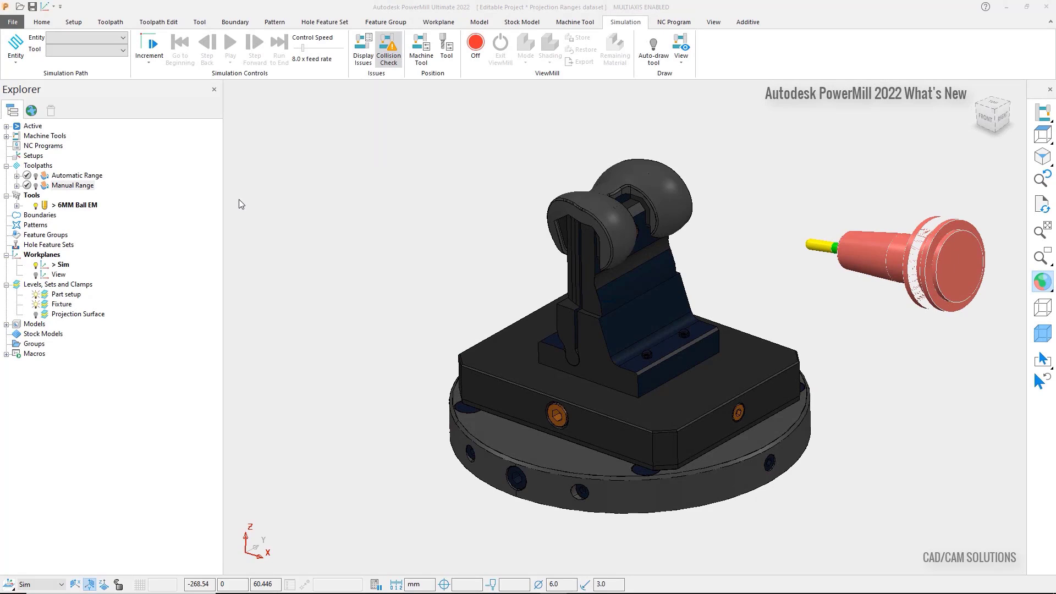
- Set Manual Range's projection range to Manual, minimum -5.0 and maximum 10.0, then recalculate
right_click(70, 186)
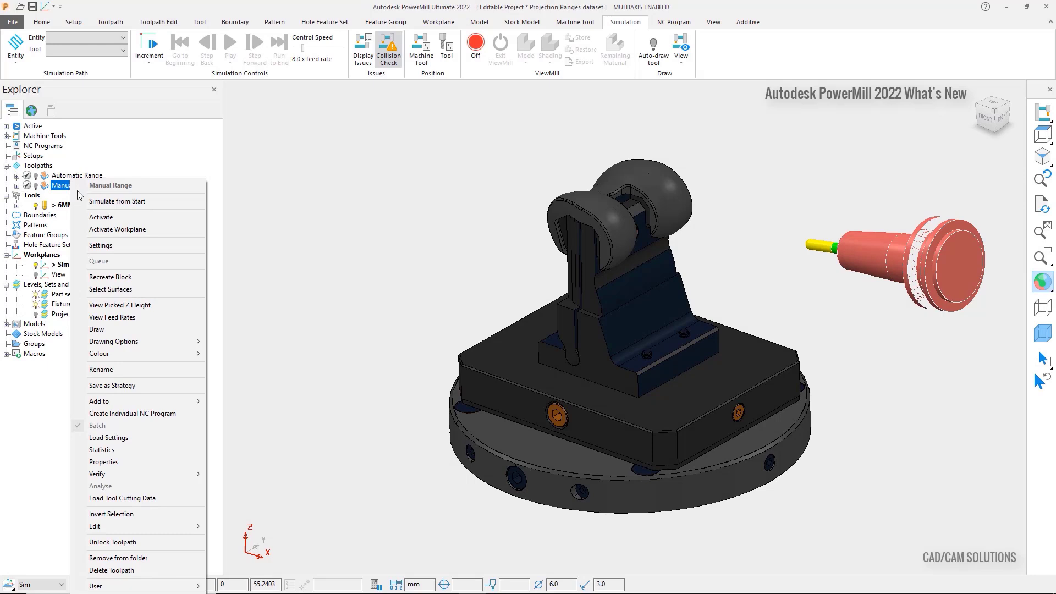
click(94, 244)
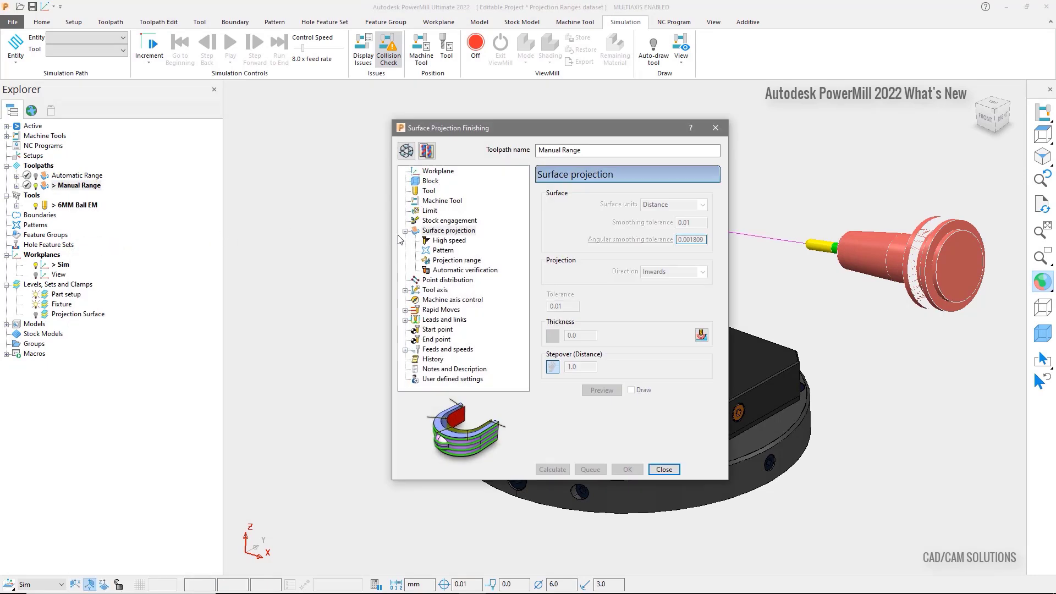
click(440, 261)
click(703, 193)
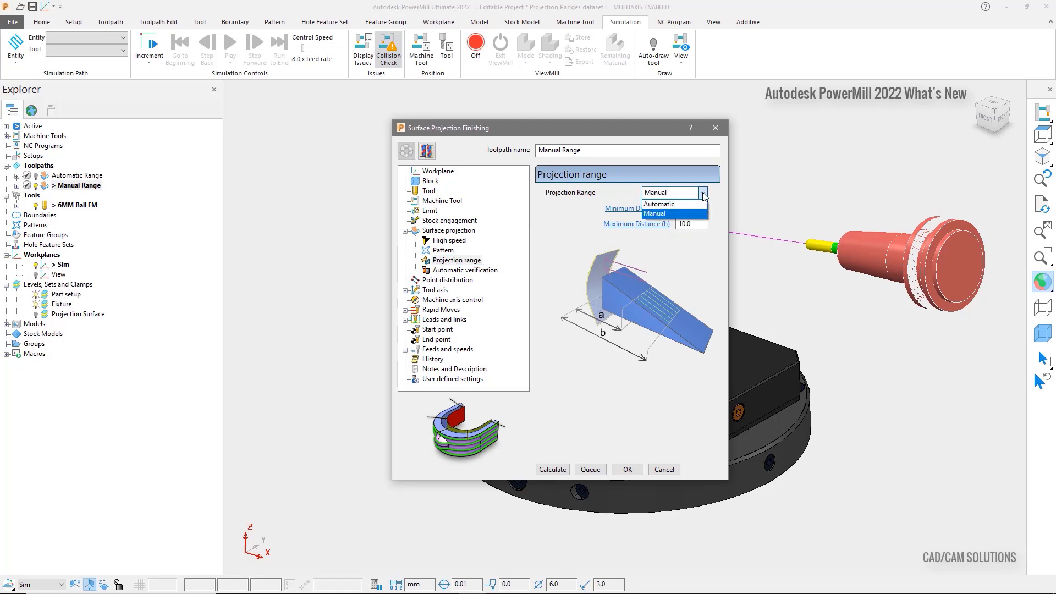
click(702, 213)
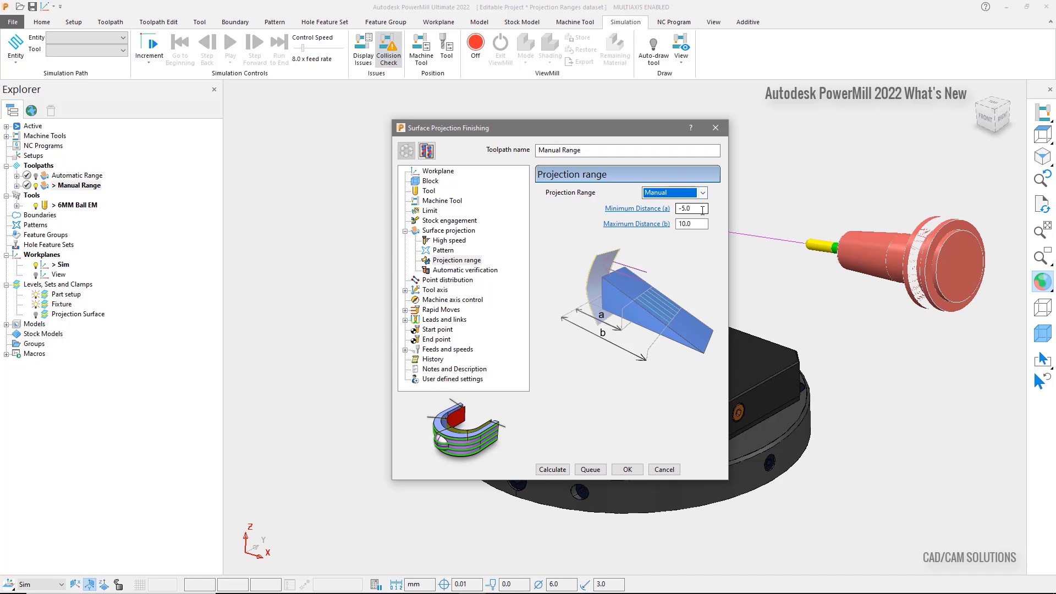
double_click(702, 210)
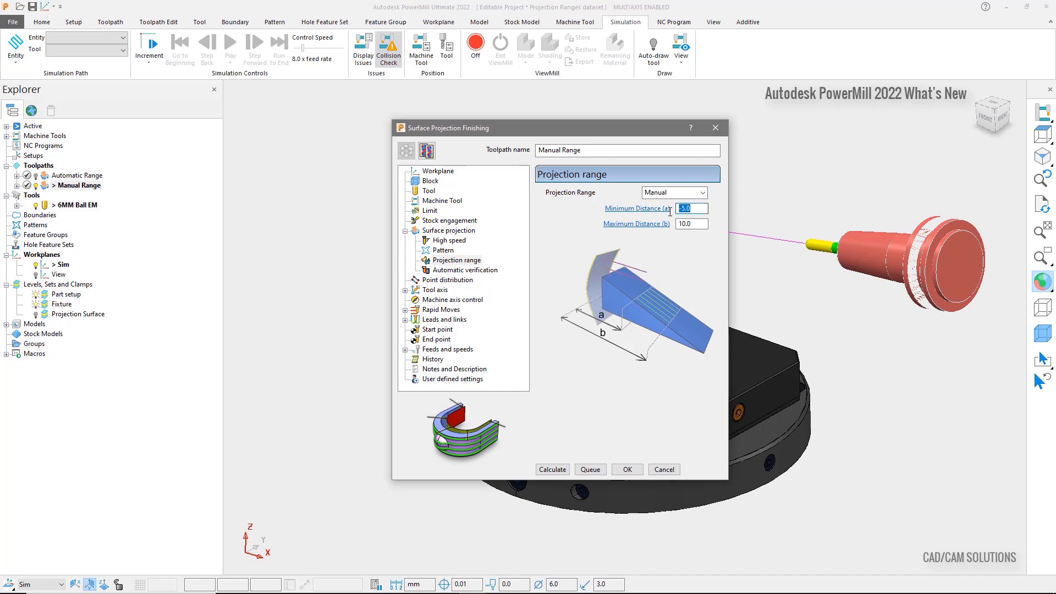
key(Tab)
click(627, 470)
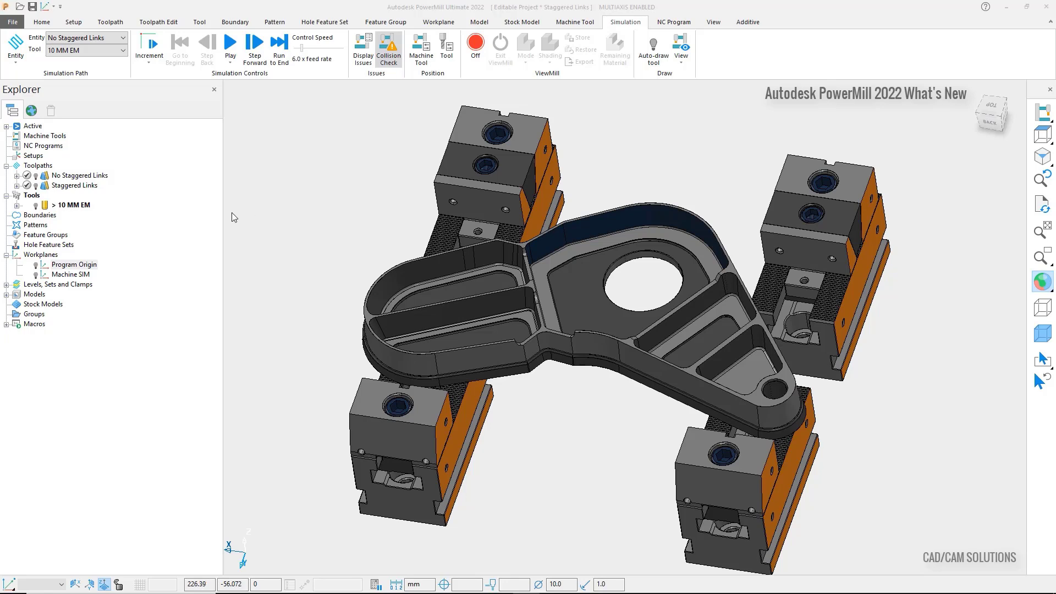
- Activate No Staggered Links to show its swarf passes on the wall, then open Staggered Links' settings
double_click(49, 176)
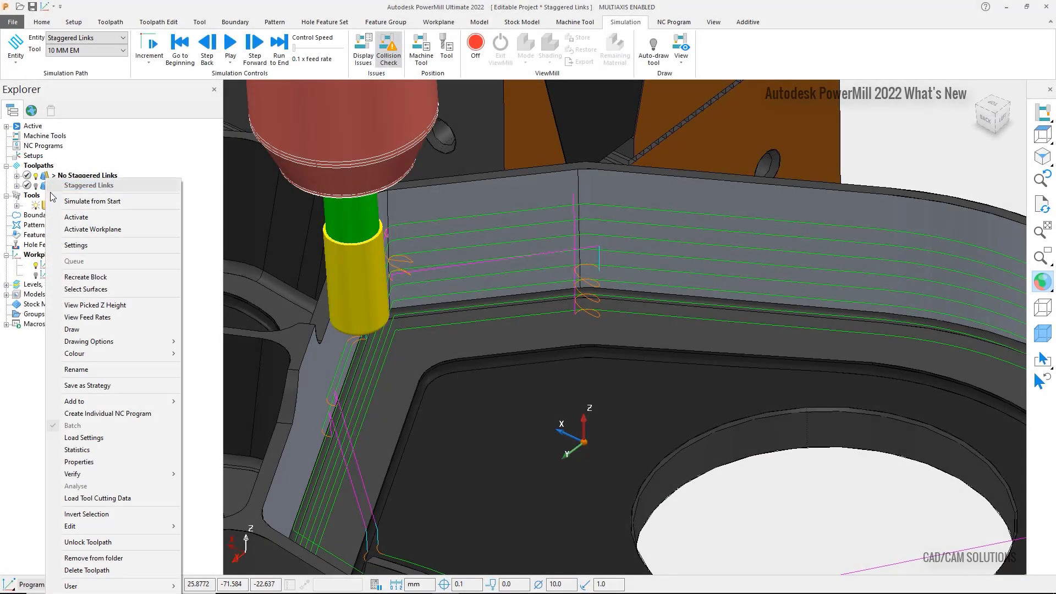
click(83, 245)
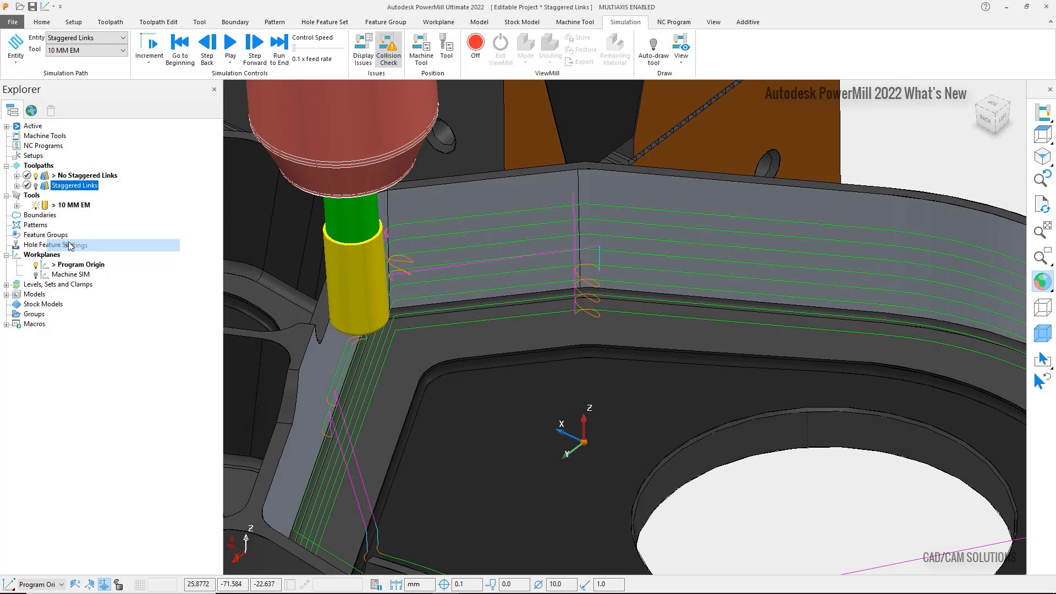
- Review Staggered Links' leads and links settings unchanged, then move the start points further along the pocket wall
click(347, 136)
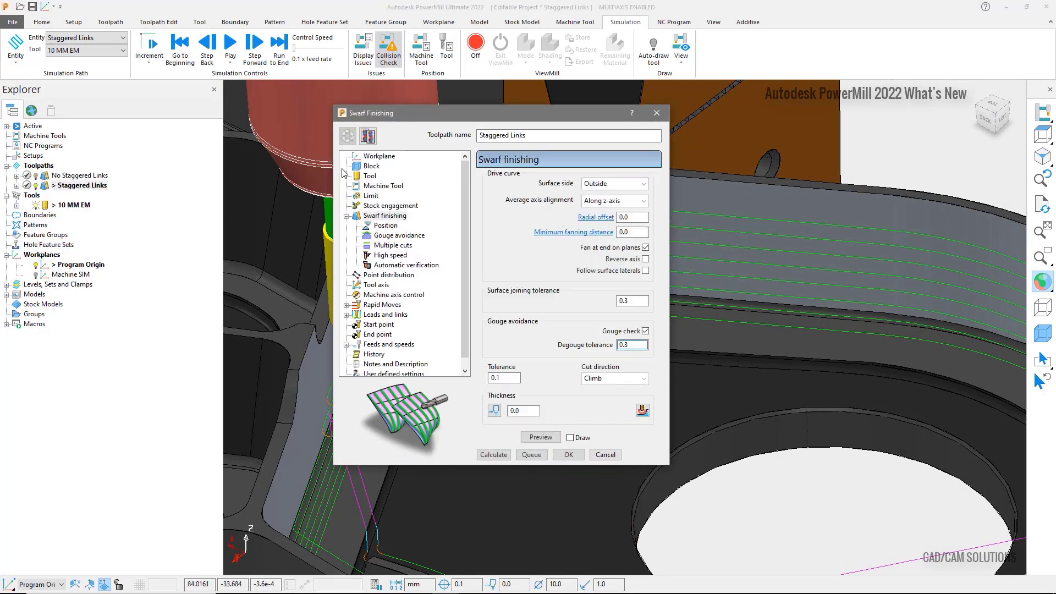
click(347, 315)
click(367, 305)
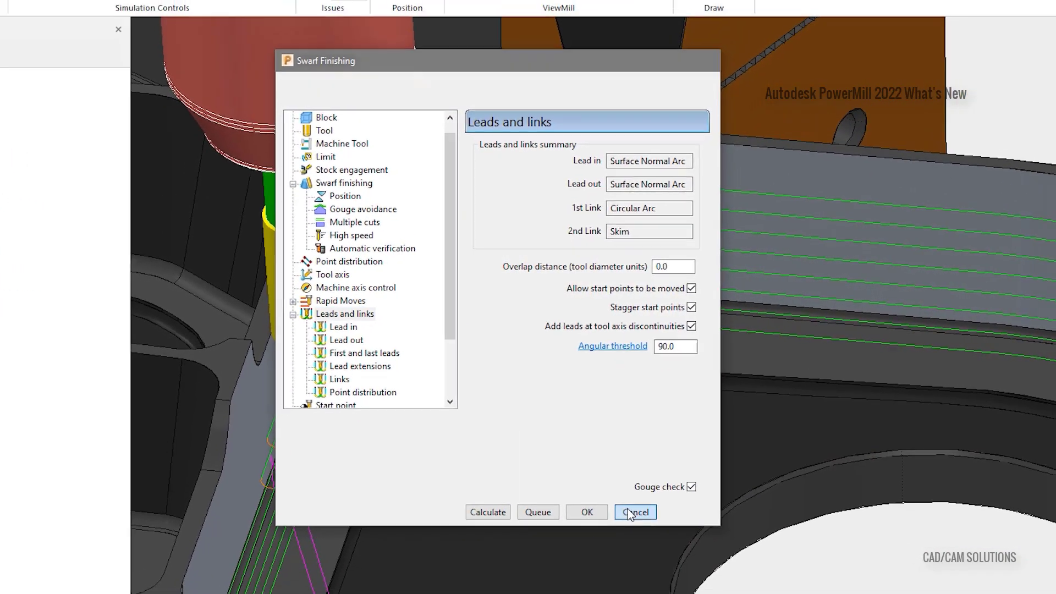
click(661, 559)
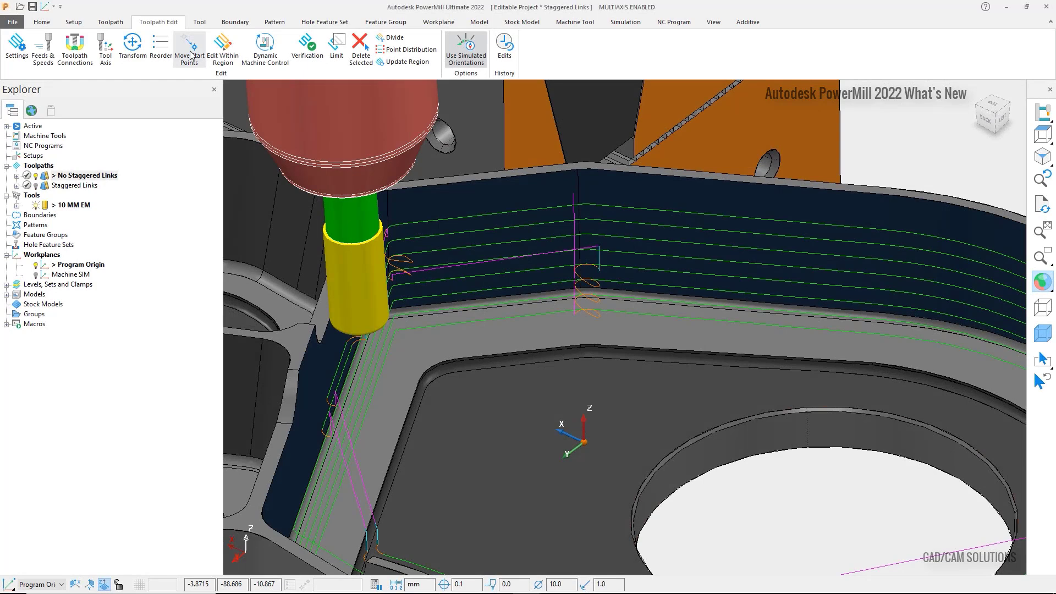
click(192, 55)
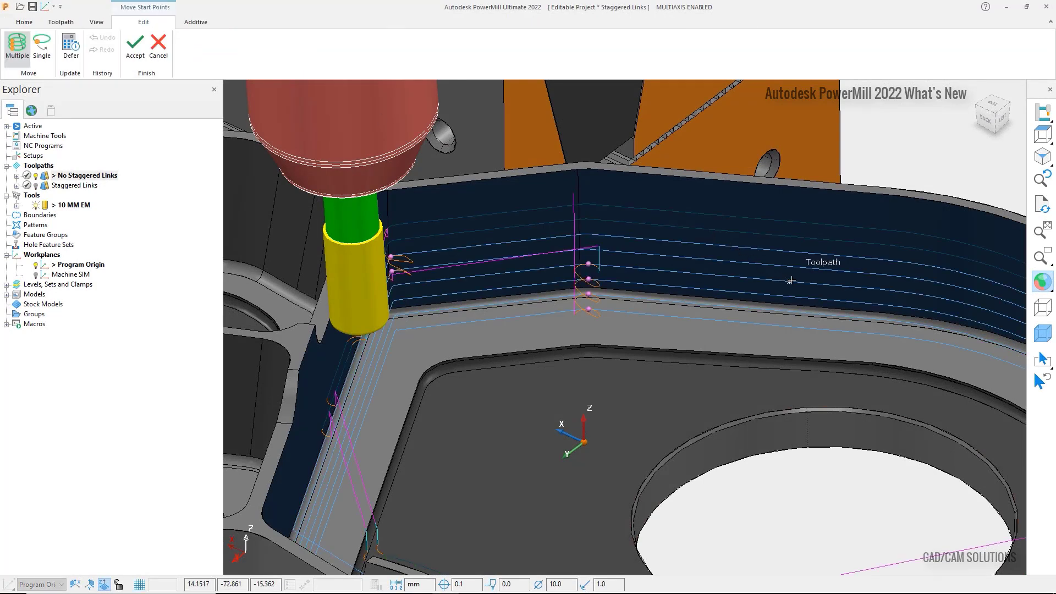
click(677, 328)
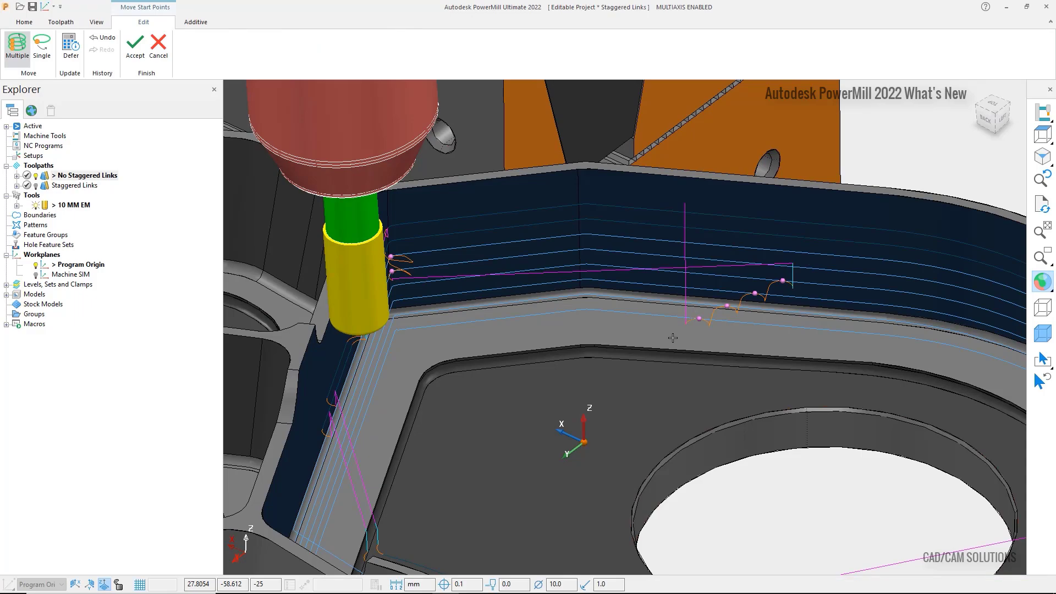